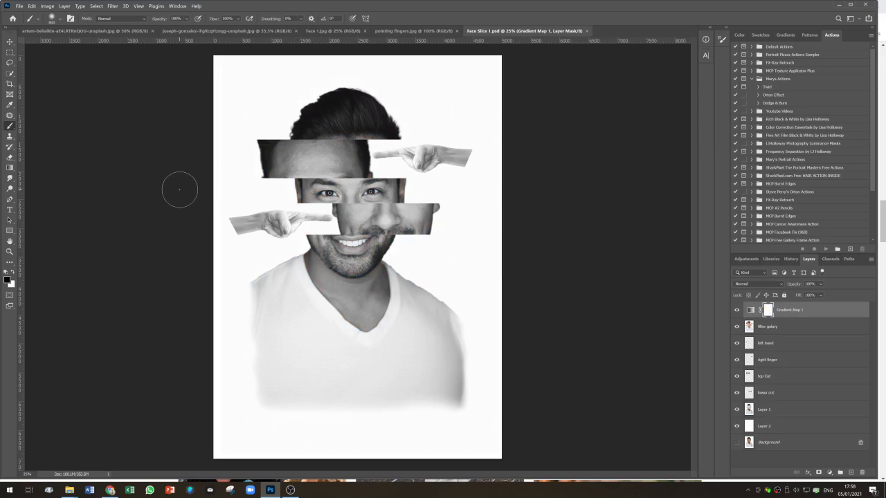
- Look through the open documents: the finished collage, hand photo, portrait, cut-out face and pointing fingers images
{"action": "left_click", "coordinate": [113, 32]}
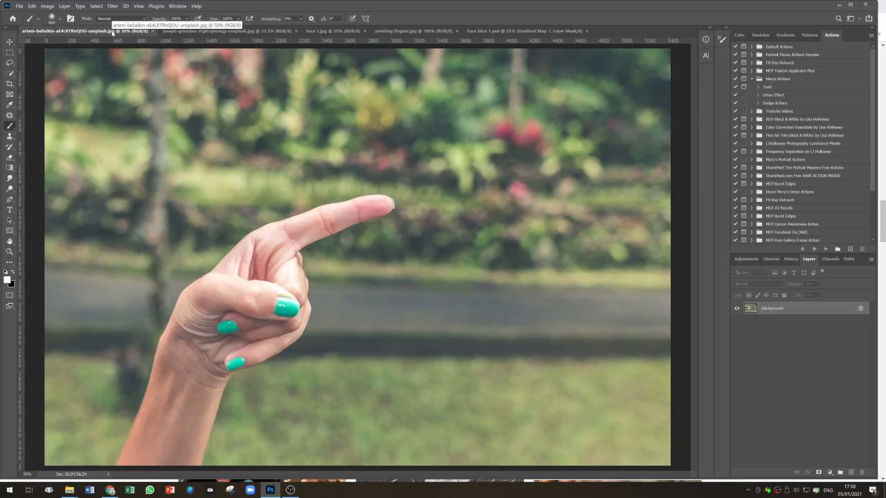
{"action": "left_click", "coordinate": [189, 32]}
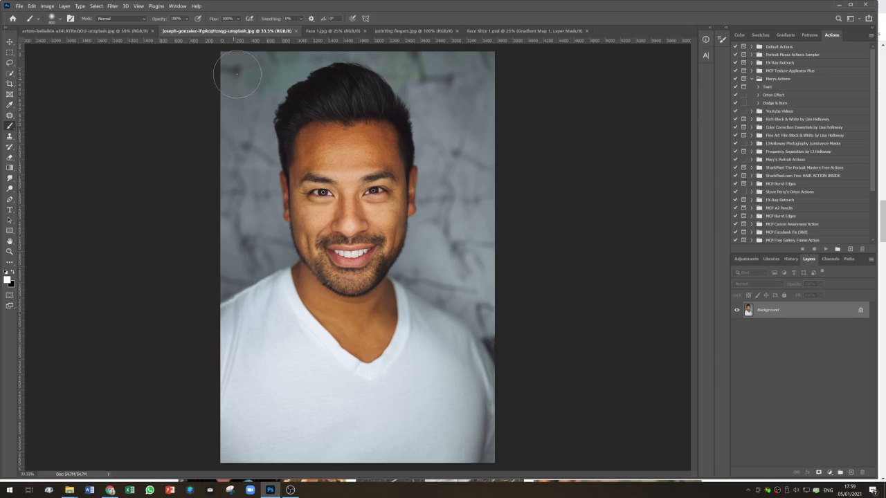
{"action": "left_click", "coordinate": [329, 31]}
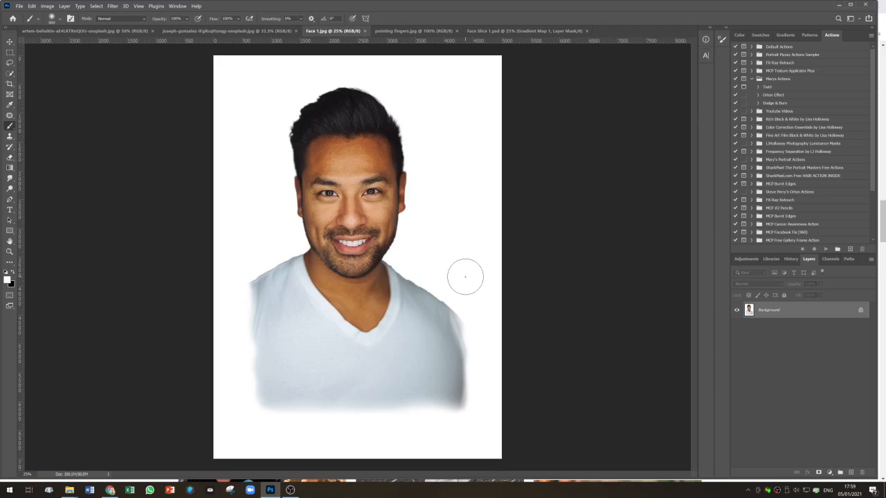
{"action": "left_click", "coordinate": [415, 31]}
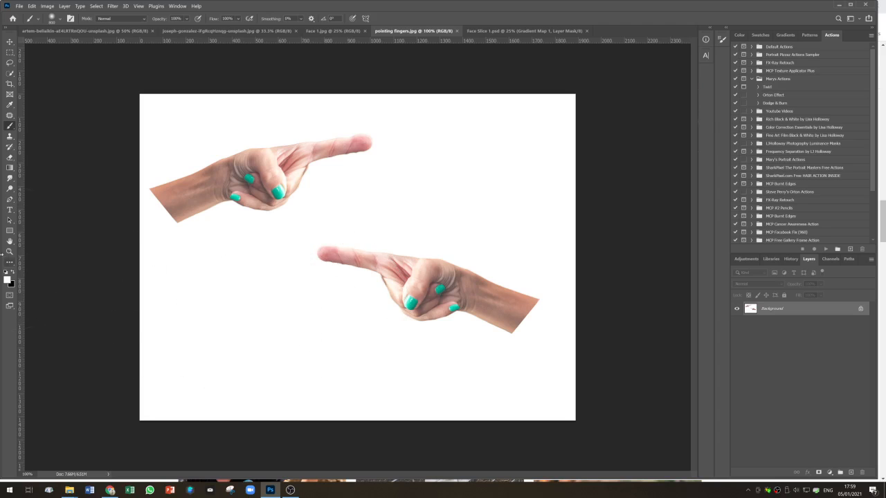
{"action": "left_click", "coordinate": [10, 241]}
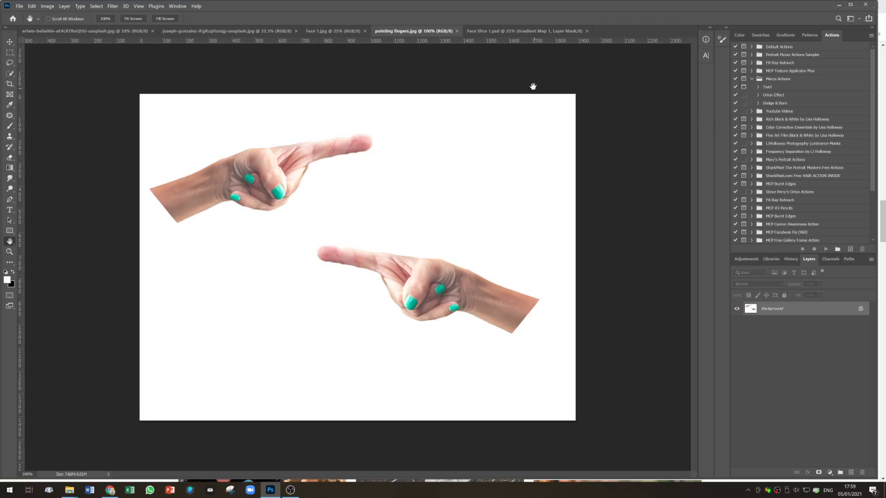
- Close every document except Face 1.jpg and pointing fingers.jpg
{"action": "left_click", "coordinate": [259, 31]}
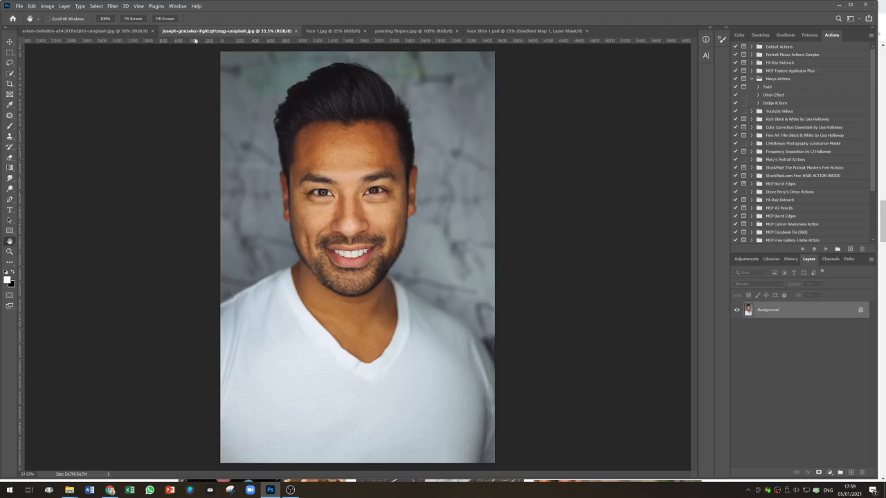
{"action": "left_click", "coordinate": [296, 32]}
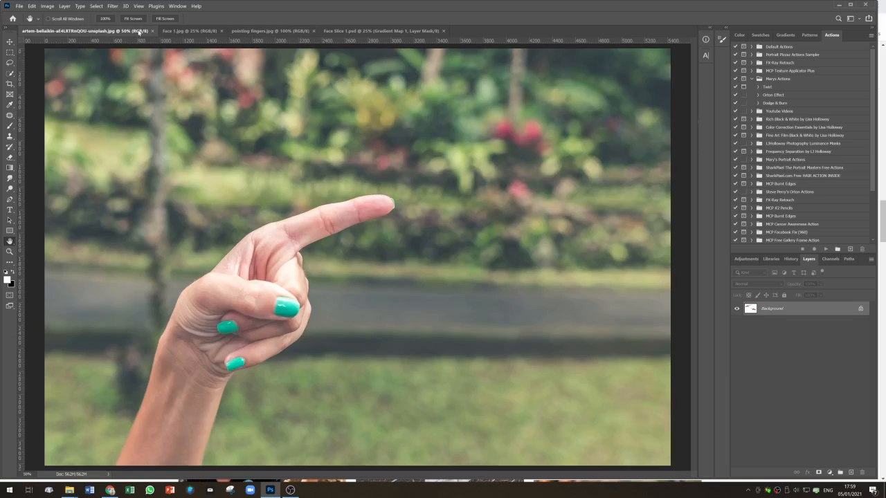
{"action": "left_click", "coordinate": [142, 31]}
{"action": "left_click", "coordinate": [153, 31]}
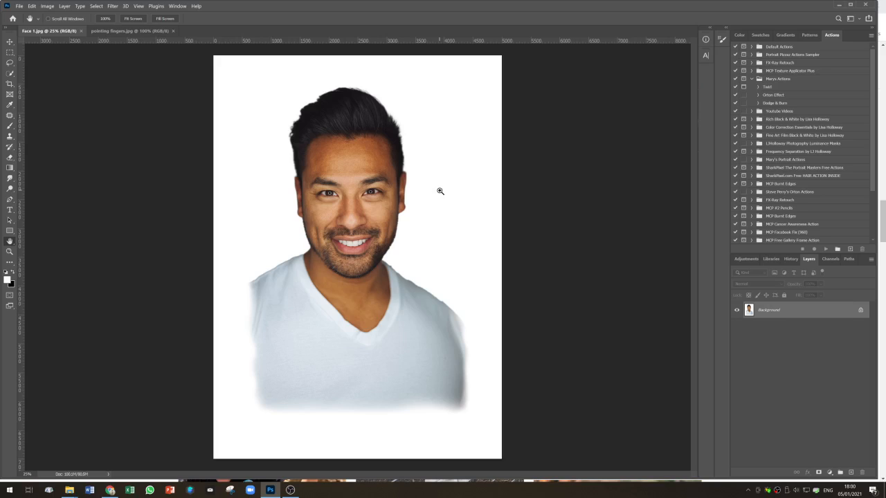
- Duplicate the background layer of Face 1 and hide the original background
{"action": "key", "text": "ctrl+j"}
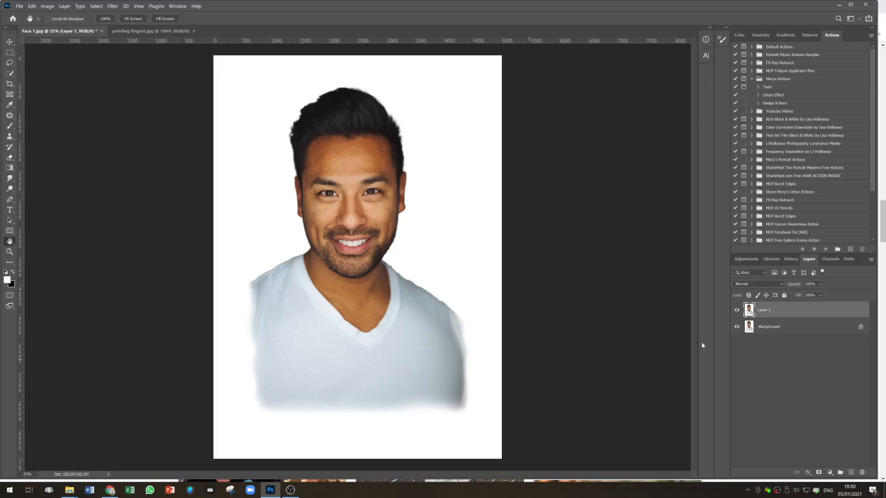
{"action": "left_click", "coordinate": [736, 326]}
{"action": "left_click", "coordinate": [797, 331]}
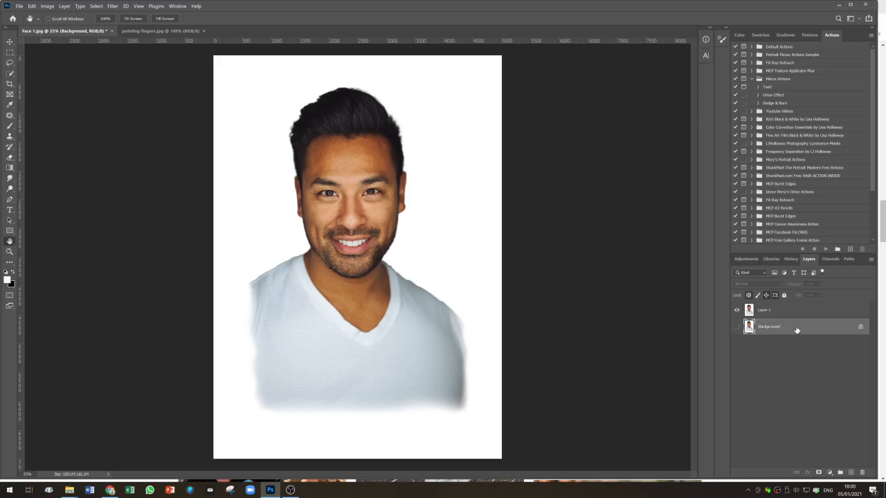
- Add a new white-filled layer below the duplicate and reselect the duplicate Layer 1
{"action": "left_click", "coordinate": [852, 473]}
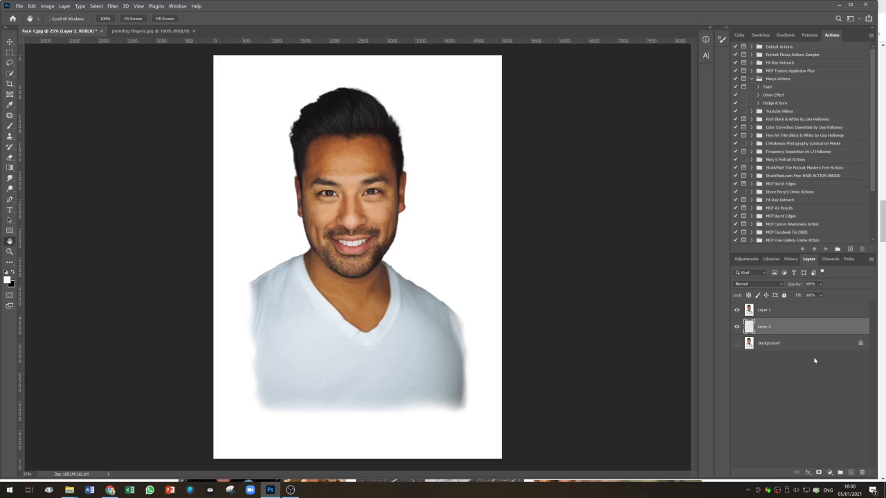
{"action": "key", "text": "x"}
{"action": "left_click", "coordinate": [783, 315]}
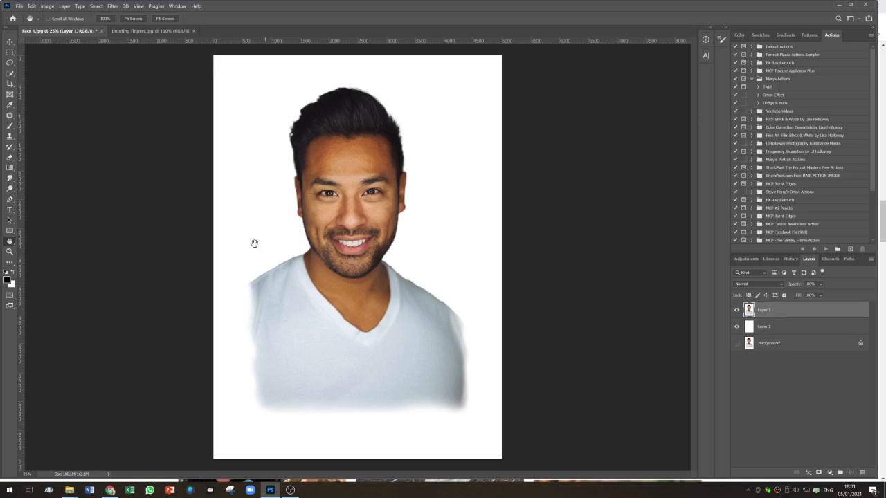
- With the Rectangular Marquee Tool, select a horizontal band across the forehead and top of the hair
{"action": "left_click", "coordinate": [9, 52]}
{"action": "right_click", "coordinate": [10, 53]}
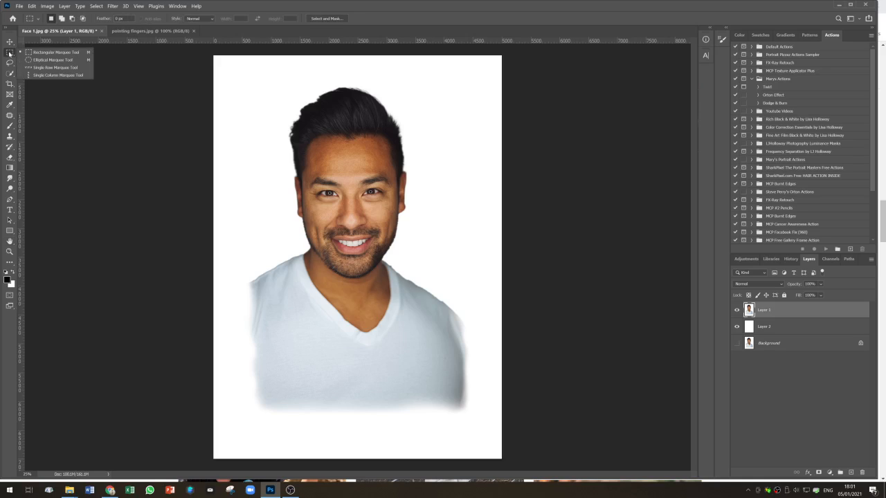
{"action": "left_click", "coordinate": [48, 53]}
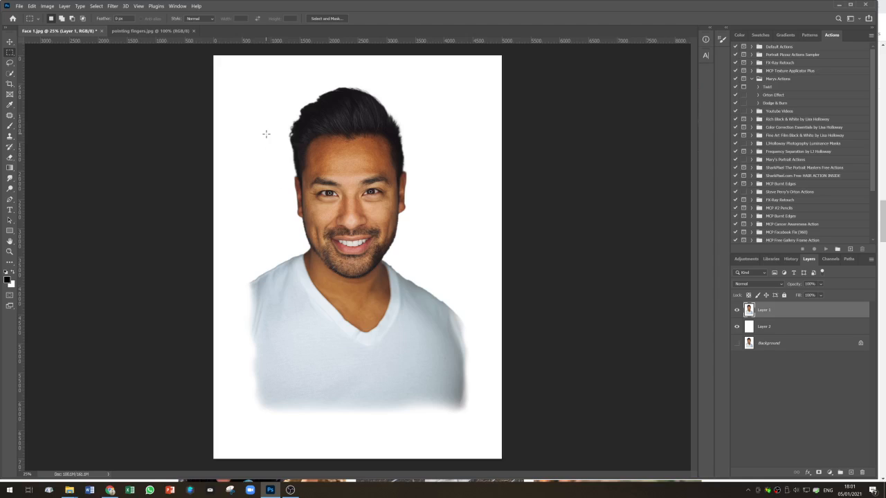
{"action": "left_click_drag", "start_coordinate": [263, 138], "coordinate": [334, 178]}
{"action": "left_click_drag", "start_coordinate": [430, 177], "coordinate": [441, 174]}
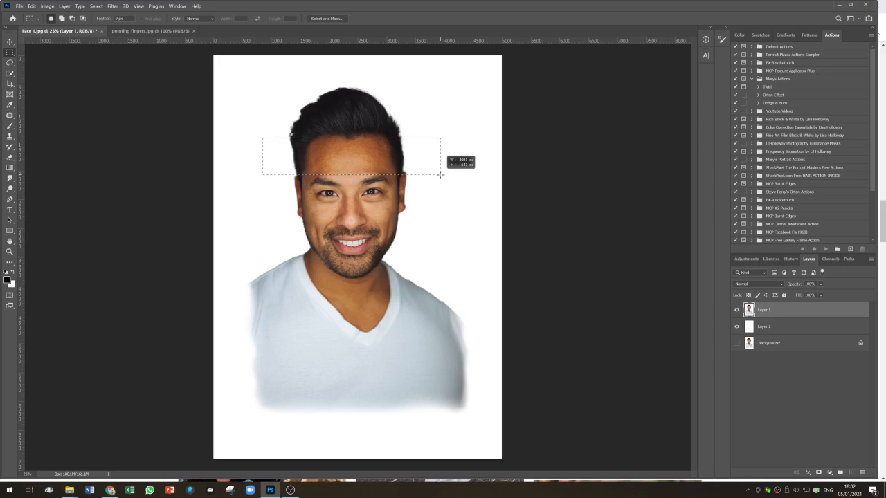
{"action": "left_click_drag", "start_coordinate": [440, 175], "coordinate": [440, 173]}
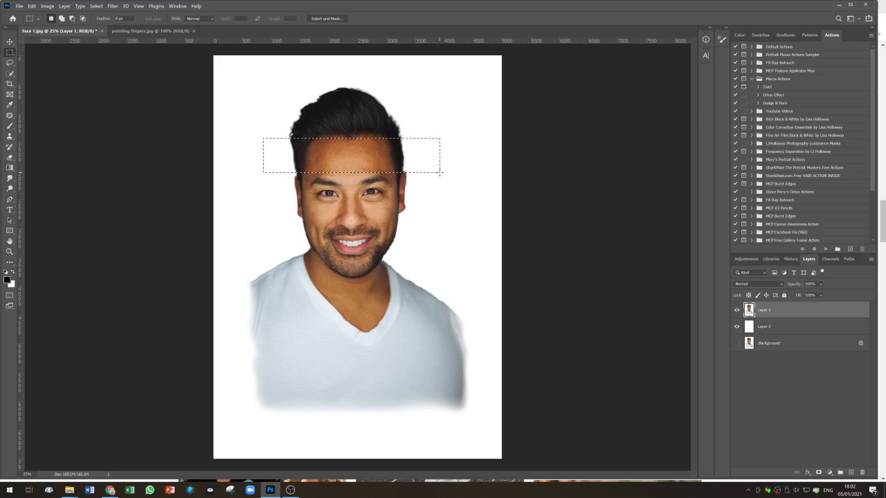
- Reposition the forehead selection slightly and cut it onto its own layer with Layer via Cut
{"action": "key", "text": "ctrl+x"}
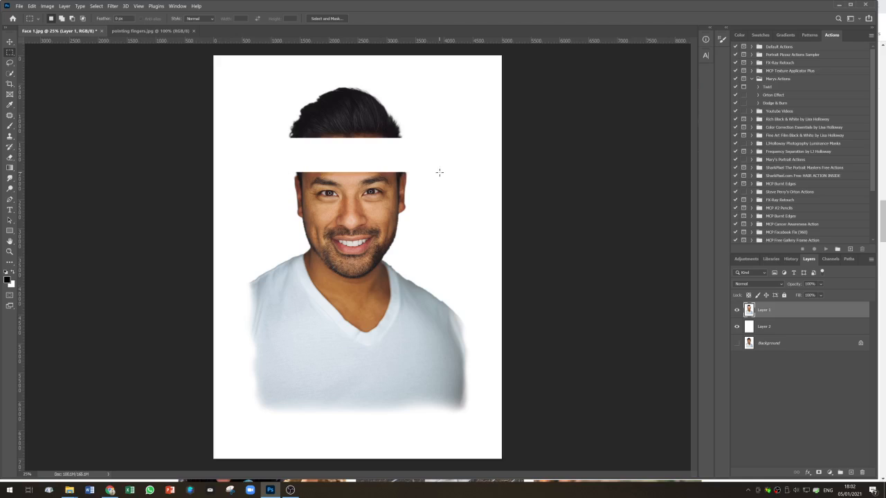
{"action": "key", "text": "ctrl+z"}
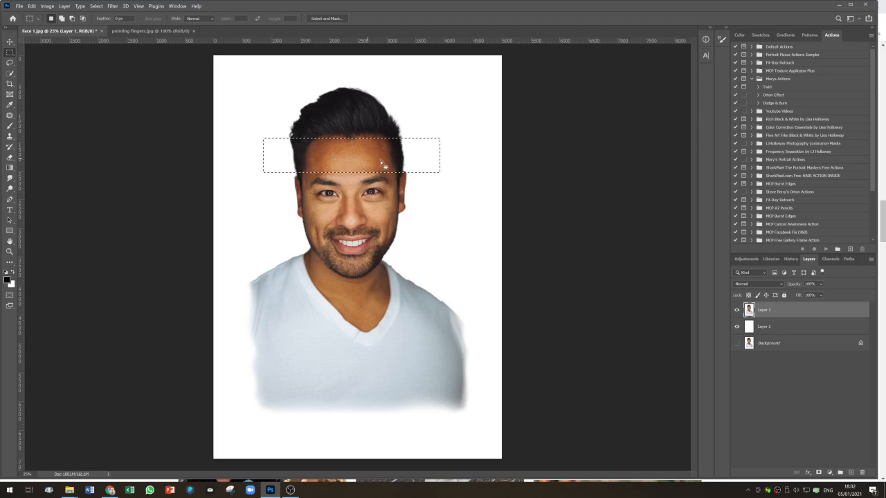
{"action": "mouse_move", "coordinate": [379, 162]}
{"action": "left_mouse_down"}
{"action": "mouse_move", "coordinate": [370, 154]}
{"action": "mouse_move", "coordinate": [380, 159]}
{"action": "left_mouse_up"}
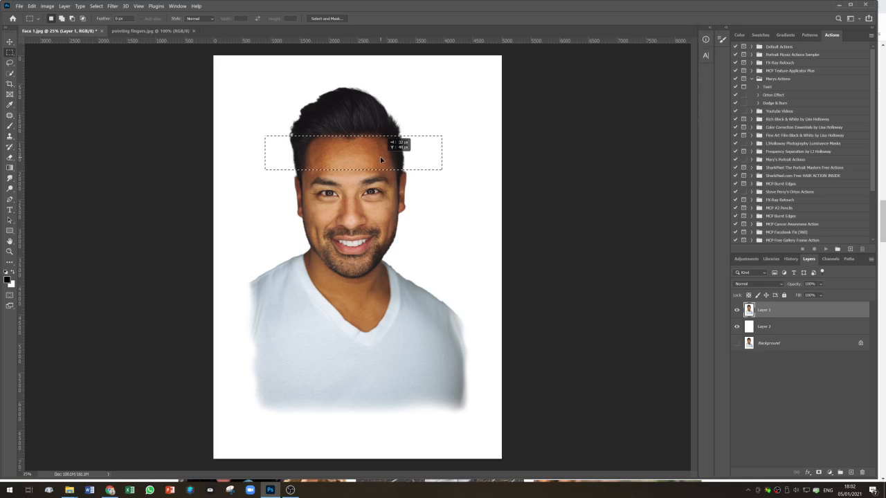
{"action": "left_click_drag", "start_coordinate": [380, 158], "coordinate": [381, 160]}
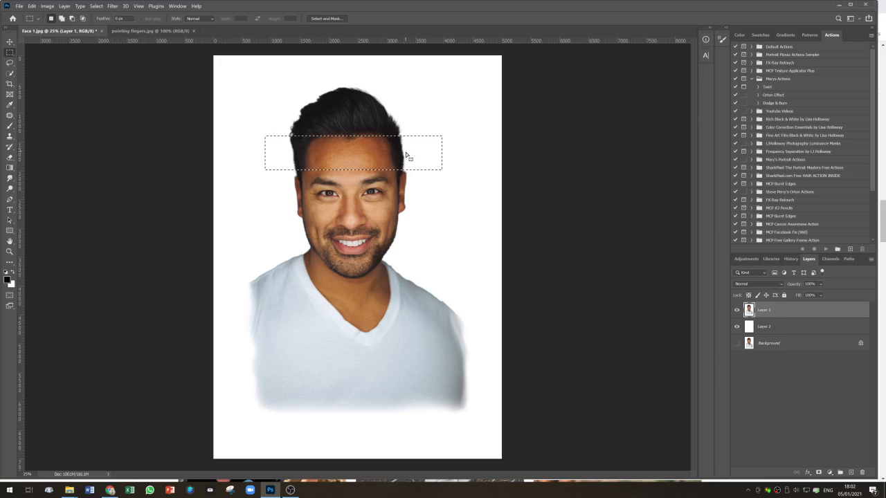
{"action": "right_click", "coordinate": [406, 155]}
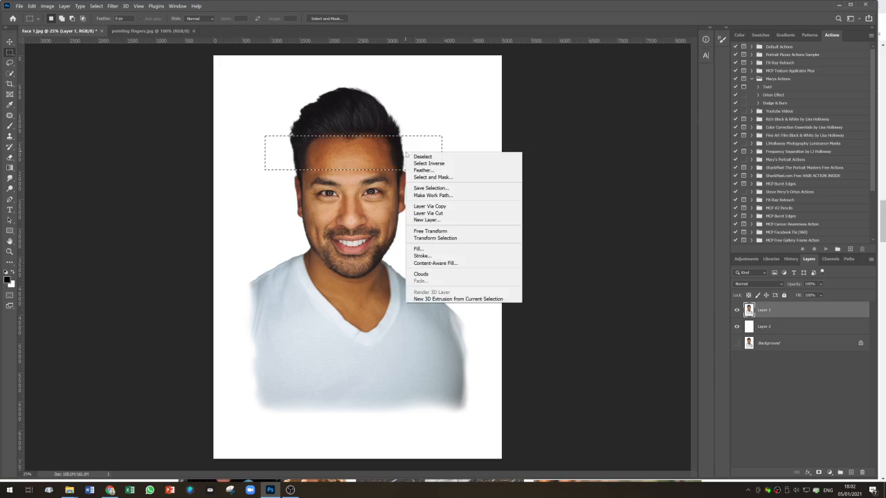
{"action": "left_click", "coordinate": [430, 214]}
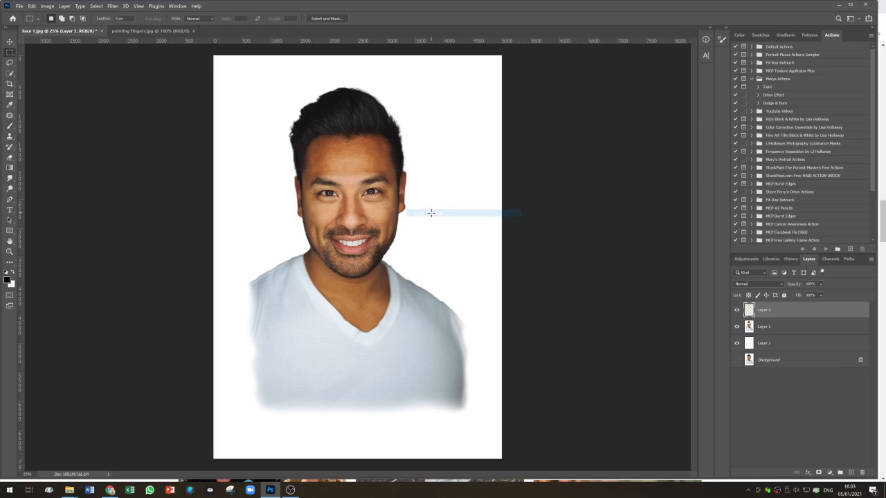
- Rename the new forehead layer Top Cut
{"action": "double_click", "coordinate": [764, 311]}
{"action": "type", "text": "Top"}
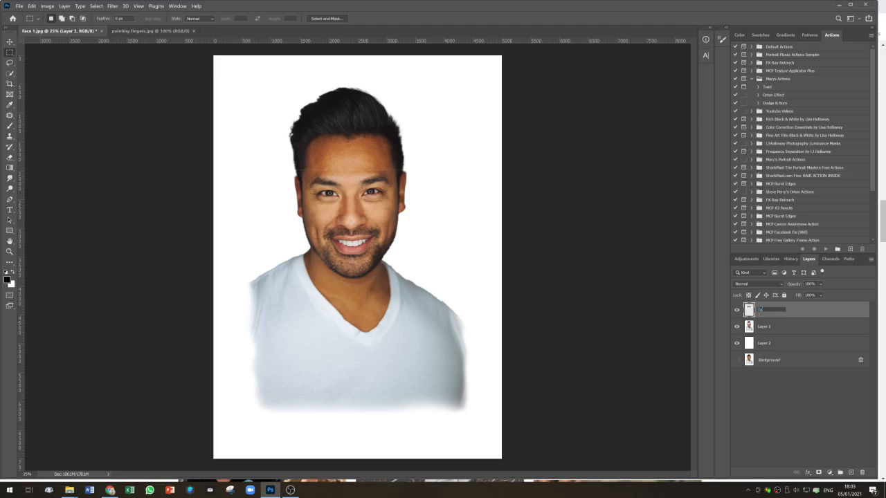
{"action": "type", "text": " Cut"}
{"action": "key", "text": "Return"}
- On Layer 1, select a band across the nose and upper lip and cut it onto a new layer
{"action": "left_click", "coordinate": [794, 330]}
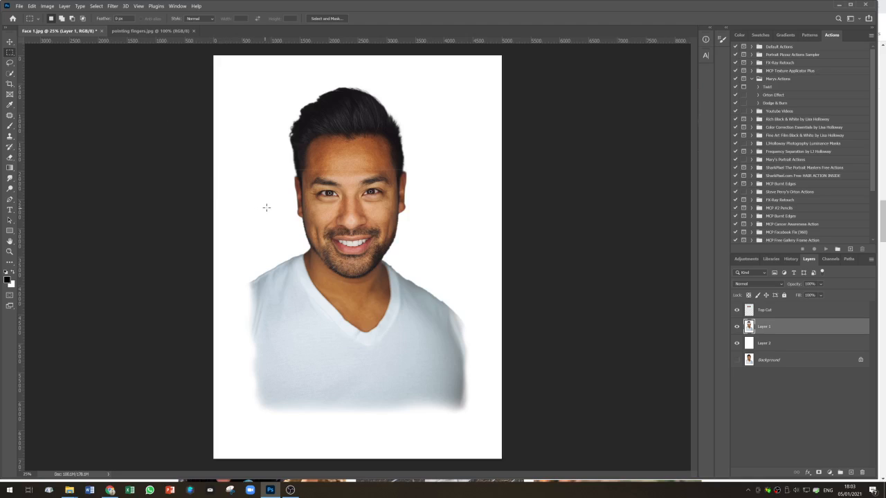
{"action": "left_click_drag", "start_coordinate": [266, 204], "coordinate": [269, 220]}
{"action": "left_click_drag", "start_coordinate": [341, 221], "coordinate": [417, 227]}
{"action": "right_click", "coordinate": [412, 227]}
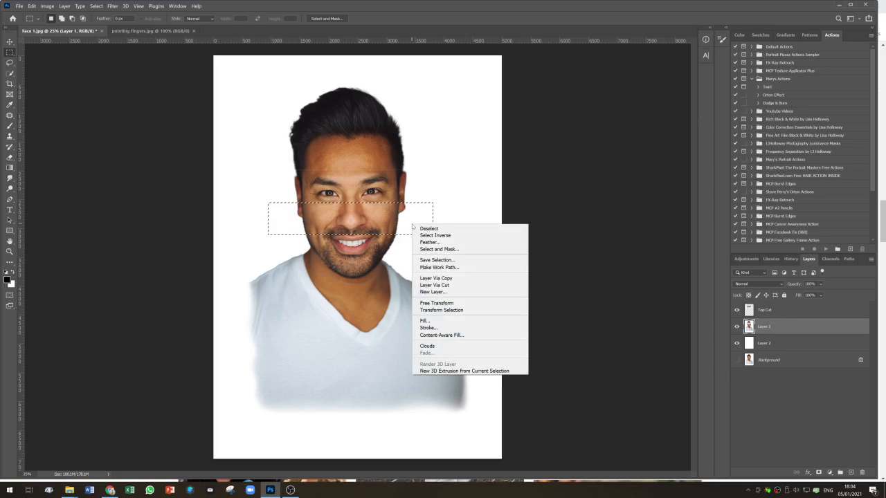
{"action": "left_click", "coordinate": [428, 285]}
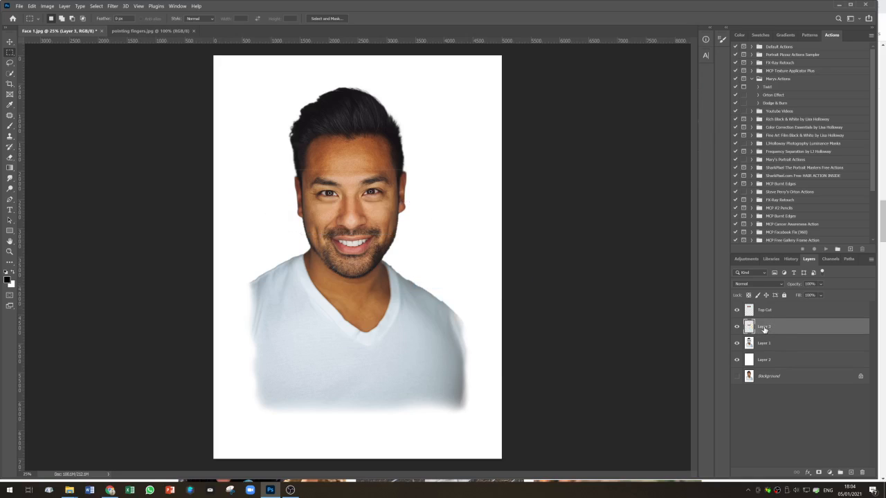
- Rename the new nose band layer Lower Cut
{"action": "double_click", "coordinate": [764, 327]}
{"action": "type", "text": "L"}
{"action": "type", "text": "ower Cut"}
{"action": "left_click", "coordinate": [806, 343]}
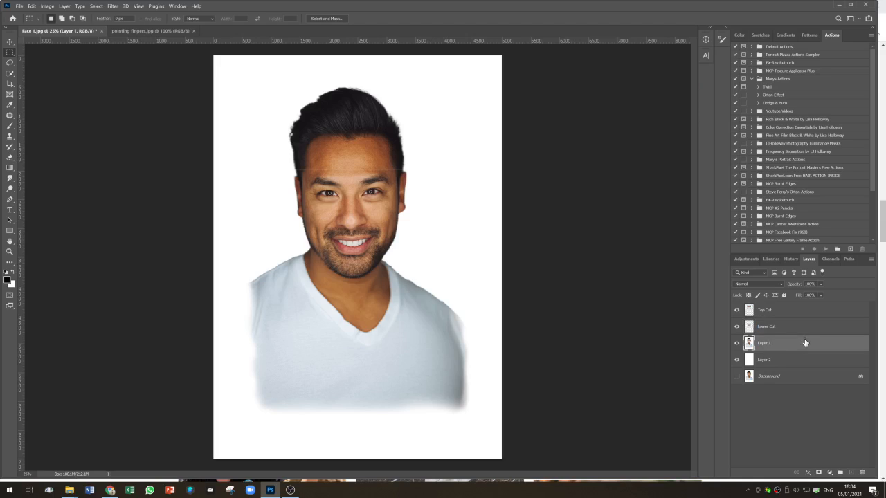
- Free-transform the Top Cut layer, nudge the slice to the left in small steps, and commit
{"action": "left_click", "coordinate": [780, 313]}
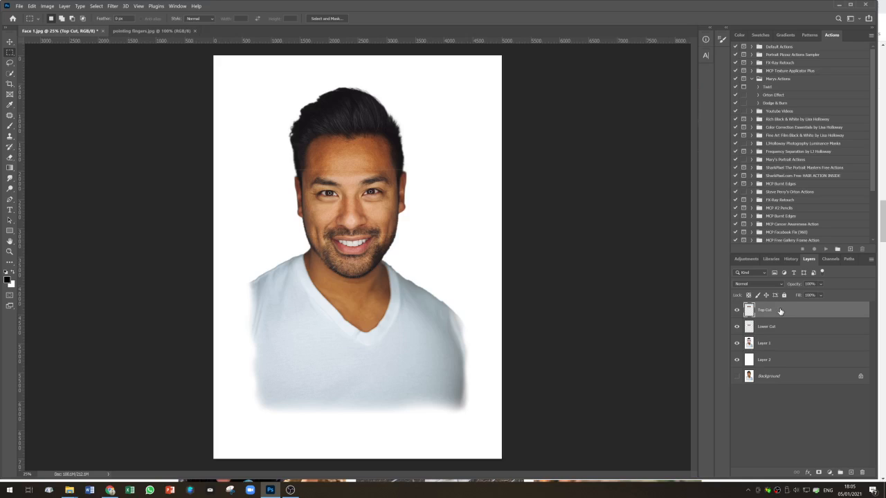
{"action": "key", "text": "ctrl+t"}
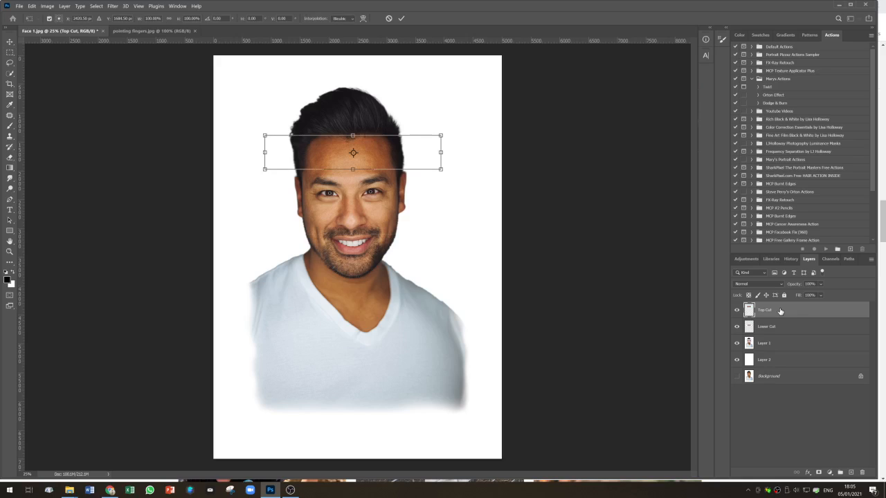
{"action": "key", "text": "Left"}
{"action": "key", "text": "Left"}
{"action": "key", "text": "Left"}
{"action": "key", "text": "Left"}
{"action": "key", "text": "Left"}
{"action": "key", "text": "Left"}
{"action": "key", "text": "Left"}
{"action": "key", "text": "Left"}
{"action": "key", "text": "Left"}
{"action": "key", "text": "Left"}
{"action": "key", "text": "Left"}
{"action": "key", "text": "Left"}
{"action": "key", "text": "Left"}
{"action": "key", "text": "Left"}
{"action": "key", "text": "Left"}
{"action": "key", "text": "Left"}
{"action": "key", "text": "Left"}
{"action": "key", "text": "Left"}
{"action": "key", "text": "Left"}
{"action": "key", "text": "Left"}
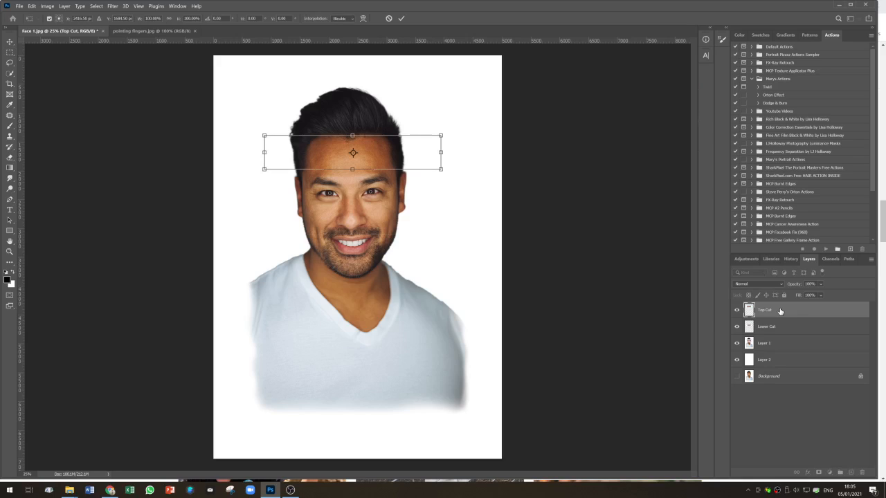
{"action": "key", "text": "Left"}
{"action": "key", "text": "Left"}
{"action": "key", "text": "Left"}
{"action": "key", "text": "Left"}
{"action": "key", "text": "Left"}
{"action": "key", "text": "Left"}
{"action": "key", "text": "Left"}
{"action": "key", "text": "Left"}
{"action": "key", "text": "Left"}
{"action": "key", "text": "Left"}
{"action": "key", "text": "Left"}
{"action": "key", "text": "Left"}
{"action": "key", "text": "Left"}
{"action": "key", "text": "Left"}
{"action": "key", "text": "Left"}
{"action": "key", "text": "Left"}
{"action": "key", "text": "Left"}
{"action": "key", "text": "Left"}
{"action": "key", "text": "Left"}
{"action": "key", "text": "Left"}
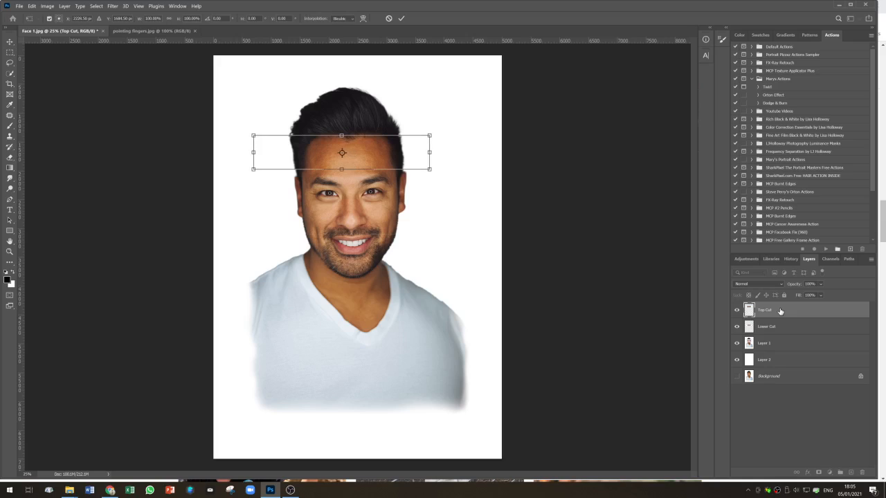
{"action": "key", "text": "Left"}
{"action": "key", "text": "Left"}
{"action": "key", "text": "Left"}
{"action": "key", "text": "Left"}
{"action": "key", "text": "Left"}
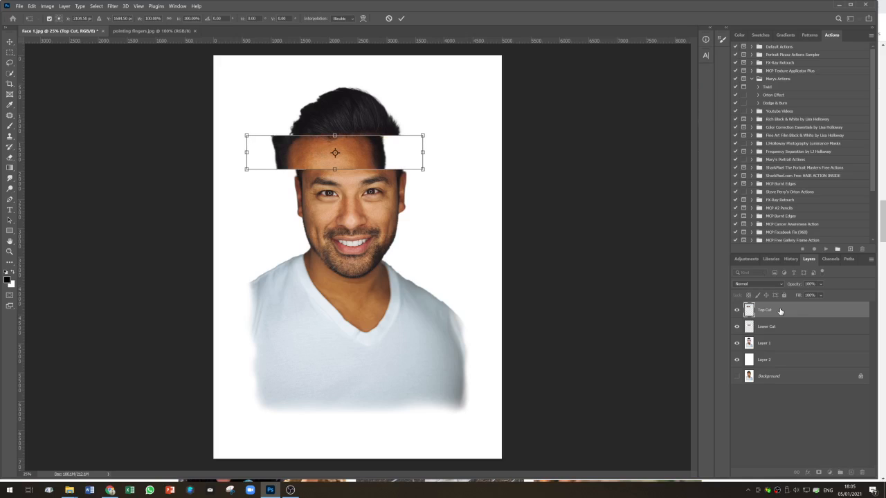
{"action": "key", "text": "Left"}
{"action": "key", "text": "Left"}
{"action": "key", "text": "Left"}
{"action": "key", "text": "Left"}
{"action": "key", "text": "Left"}
{"action": "key", "text": "Left"}
{"action": "key", "text": "Left"}
{"action": "key", "text": "Left"}
{"action": "key", "text": "Left"}
{"action": "key", "text": "Left"}
{"action": "key", "text": "Left"}
{"action": "key", "text": "Left"}
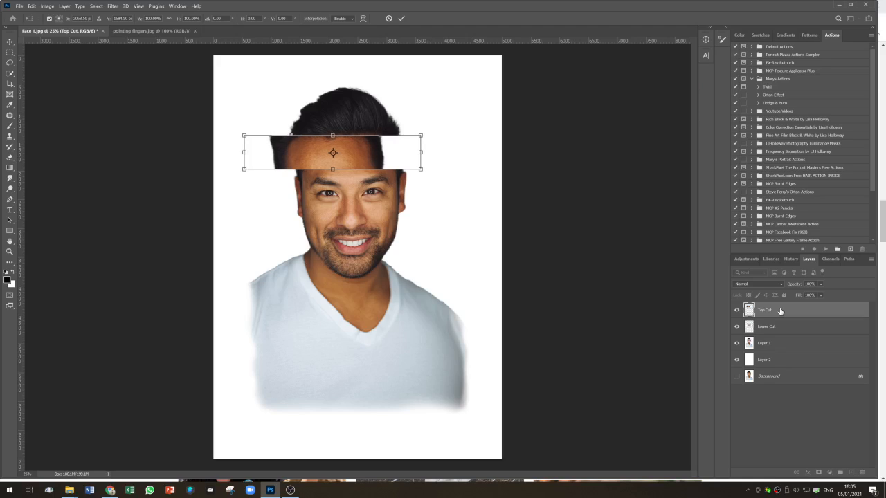
{"action": "key", "text": "Left"}
{"action": "key", "text": "Left"}
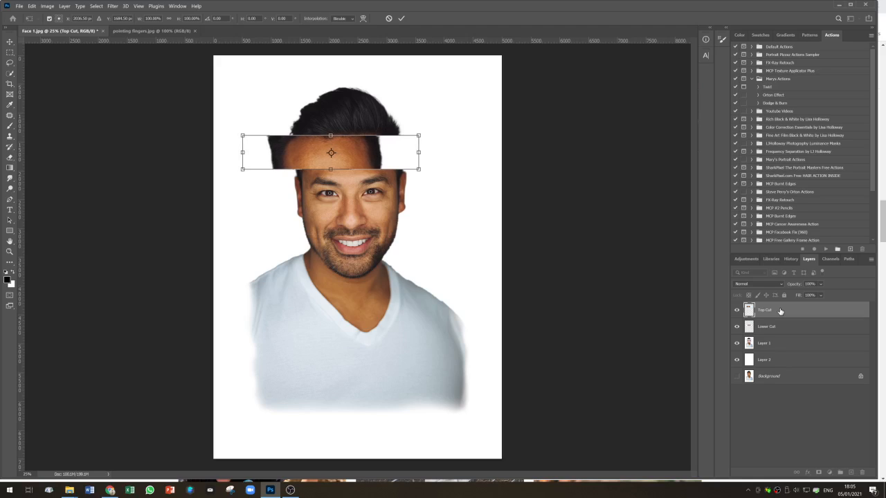
{"action": "left_click", "coordinate": [791, 330]}
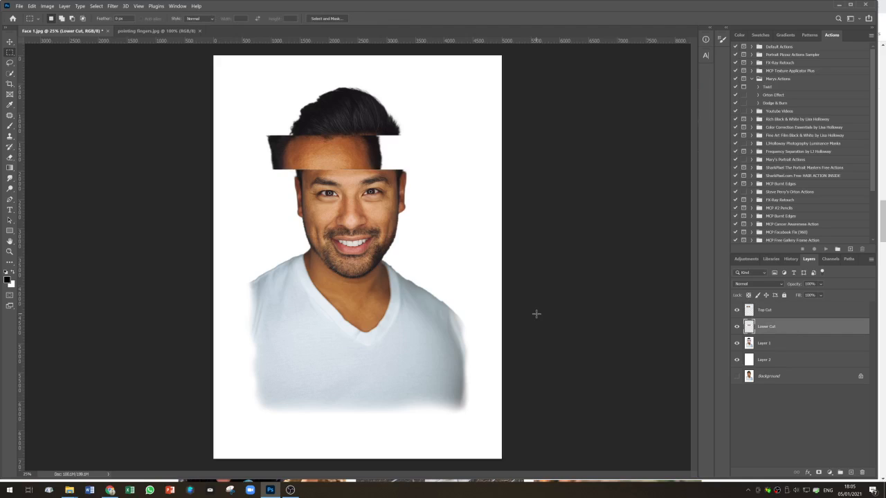
- Free-transform the Lower Cut layer, nudge the nose band to the right in small steps, and commit
{"action": "key", "text": "ctrl+t"}
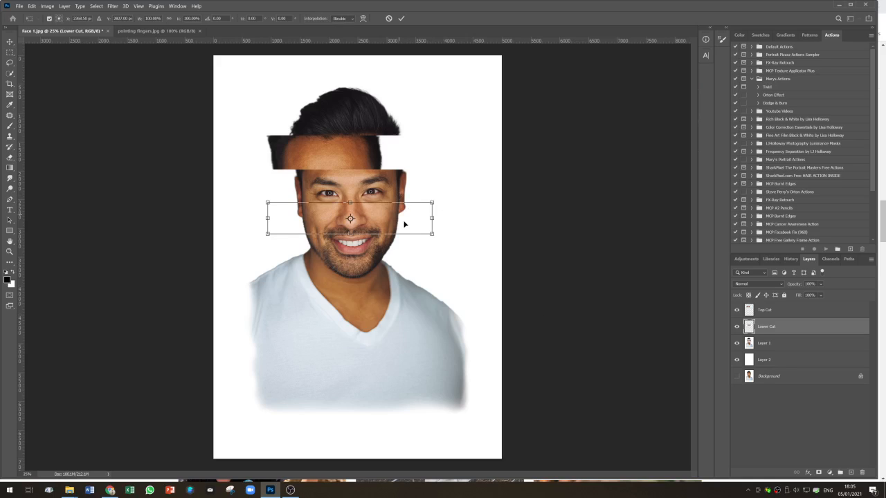
{"action": "key", "text": "shift+Right"}
{"action": "key", "text": "shift+Right"}
{"action": "key", "text": "shift+Right"}
{"action": "key", "text": "shift+Right"}
{"action": "key", "text": "shift+Right"}
{"action": "key", "text": "shift+Right"}
{"action": "key", "text": "shift+Right"}
{"action": "key", "text": "shift+Right"}
{"action": "key", "text": "shift+Right"}
{"action": "key", "text": "shift+Right"}
{"action": "key", "text": "shift+Right"}
{"action": "key", "text": "shift+Right"}
{"action": "key", "text": "shift+Right"}
{"action": "key", "text": "shift+Right"}
{"action": "key", "text": "shift+Right"}
{"action": "key", "text": "shift+Right"}
{"action": "key", "text": "shift+Right"}
{"action": "key", "text": "shift+Right"}
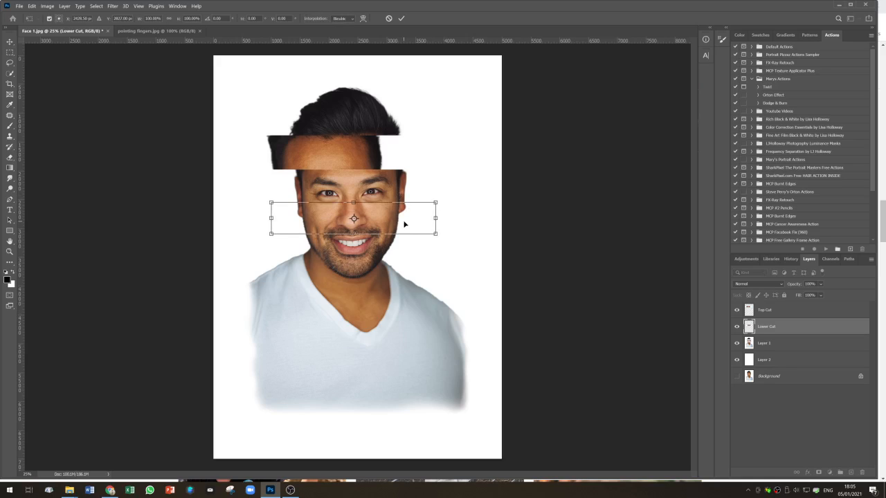
{"action": "key", "text": "shift+Right"}
{"action": "key", "text": "shift+Right"}
{"action": "key", "text": "shift+Right"}
{"action": "key", "text": "shift+Right"}
{"action": "key", "text": "shift+Right"}
{"action": "key", "text": "shift+Right"}
{"action": "key", "text": "shift+Right"}
{"action": "key", "text": "shift+Right"}
{"action": "key", "text": "shift+Right"}
{"action": "key", "text": "shift+Right"}
{"action": "key", "text": "shift+Right"}
{"action": "key", "text": "shift+Right"}
{"action": "key", "text": "shift+Right"}
{"action": "key", "text": "shift+Right"}
{"action": "key", "text": "shift+Right"}
{"action": "key", "text": "shift+Right"}
{"action": "key", "text": "shift+Right"}
{"action": "key", "text": "shift+Right"}
{"action": "key", "text": "shift+Right"}
{"action": "key", "text": "shift+Right"}
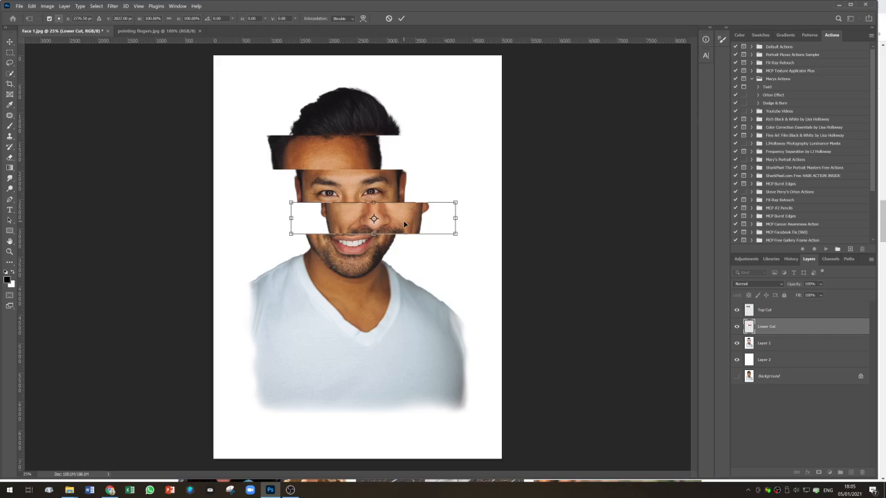
{"action": "key", "text": "shift+Right"}
{"action": "key", "text": "shift+Right"}
{"action": "key", "text": "shift+Right"}
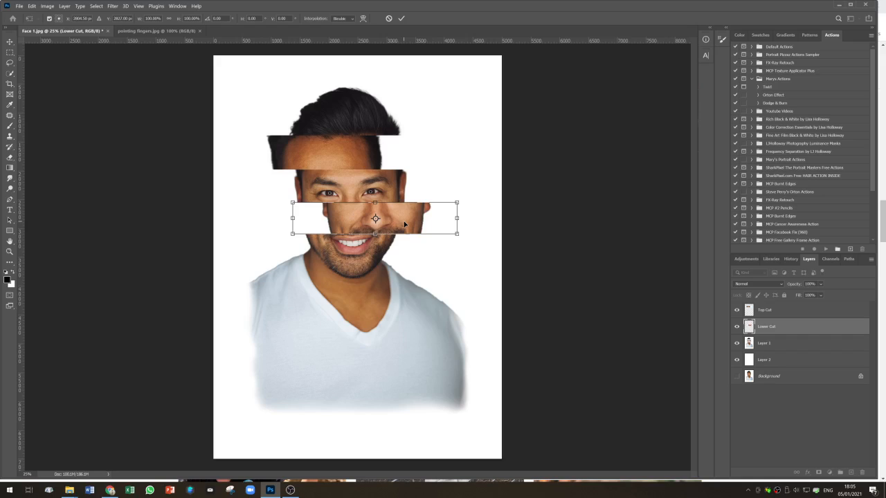
{"action": "left_click", "coordinate": [402, 19]}
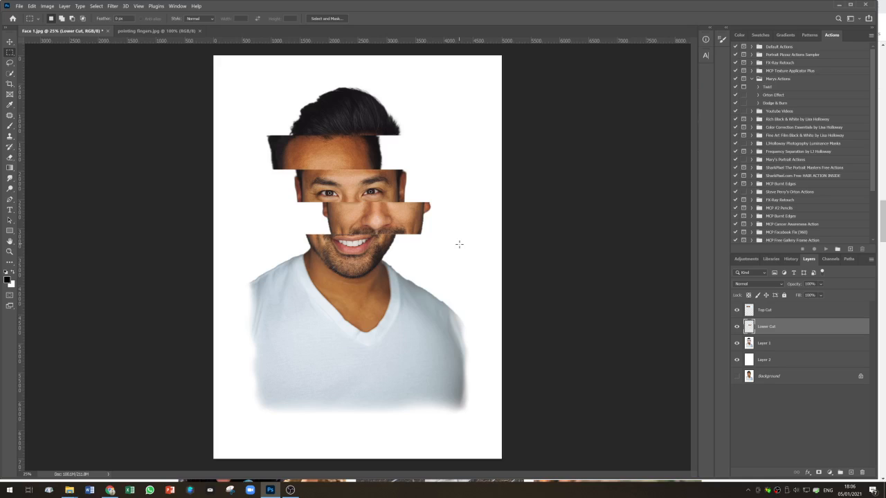
- In the pointing fingers image, quick-select the upper pointing hand and drag it into the face document
{"action": "left_click", "coordinate": [151, 31]}
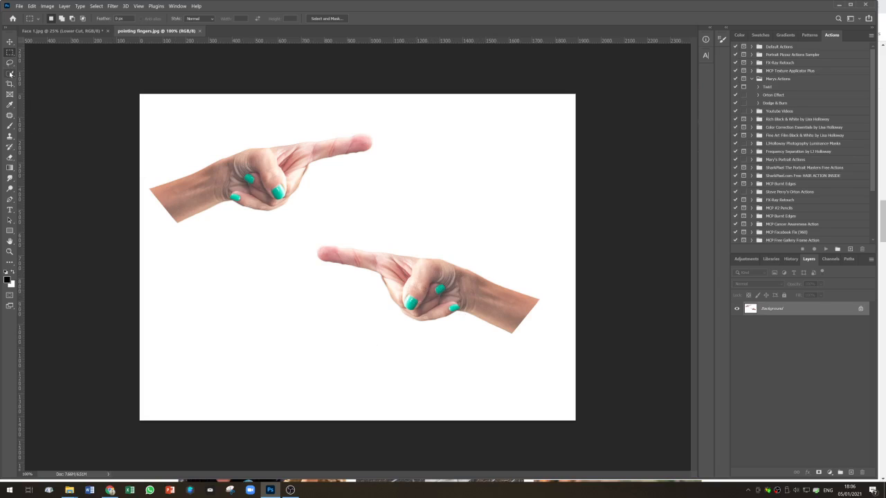
{"action": "left_click", "coordinate": [11, 74]}
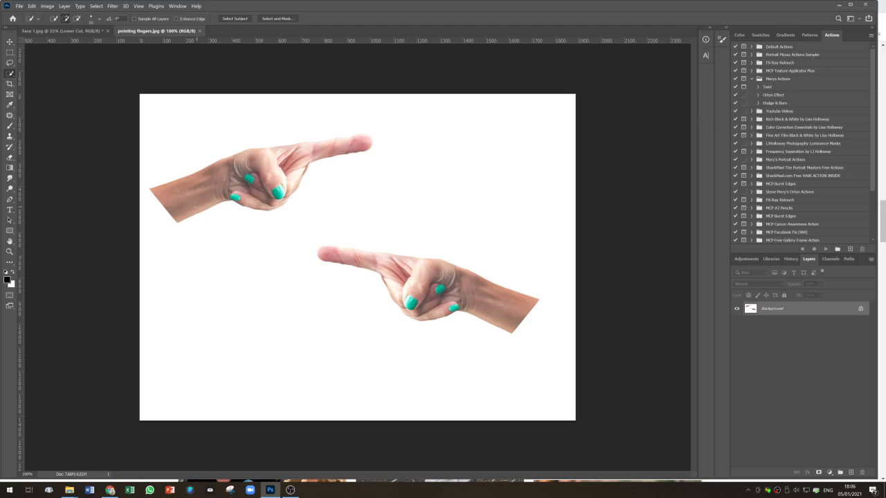
{"action": "mouse_move", "coordinate": [172, 200]}
{"action": "left_mouse_down"}
{"action": "mouse_move", "coordinate": [204, 171]}
{"action": "mouse_move", "coordinate": [242, 186]}
{"action": "mouse_move", "coordinate": [284, 162]}
{"action": "mouse_move", "coordinate": [356, 144]}
{"action": "left_mouse_up"}
{"action": "scroll", "coordinate": [365, 143], "scroll_direction": "up", "scroll_amount": 4}
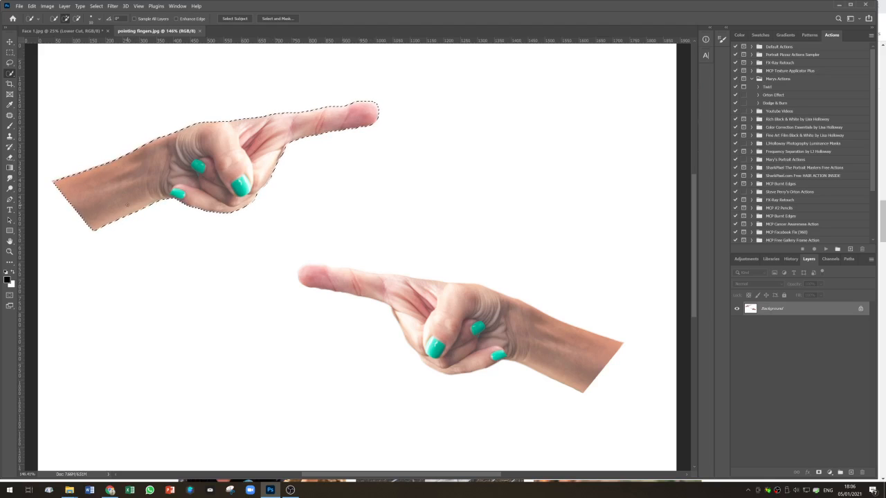
{"action": "left_click", "coordinate": [10, 42]}
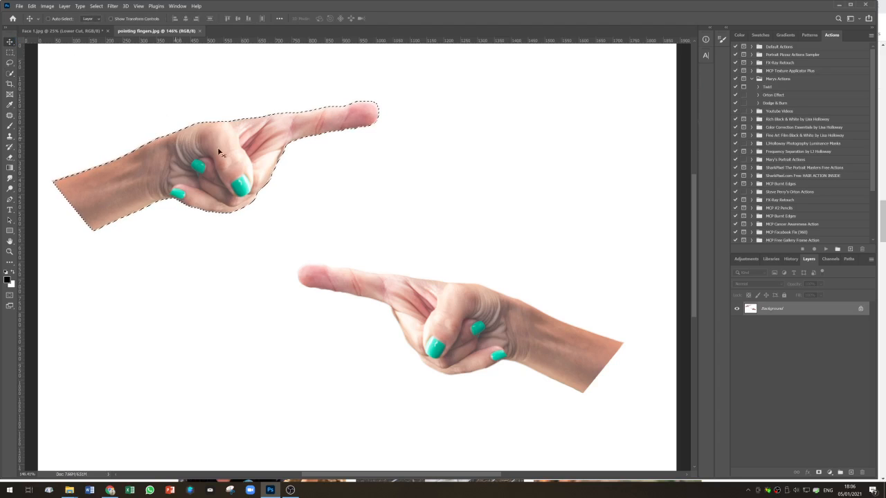
{"action": "left_click_drag", "start_coordinate": [220, 159], "coordinate": [272, 231]}
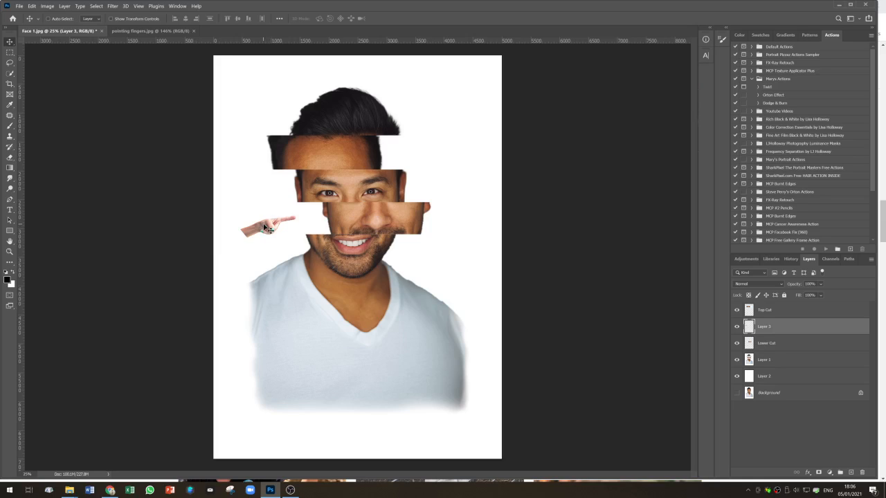
- Rename the new hand layer Left Hand
{"action": "double_click", "coordinate": [765, 328]}
{"action": "type", "text": "Left Hand"}
{"action": "left_click", "coordinate": [810, 316]}
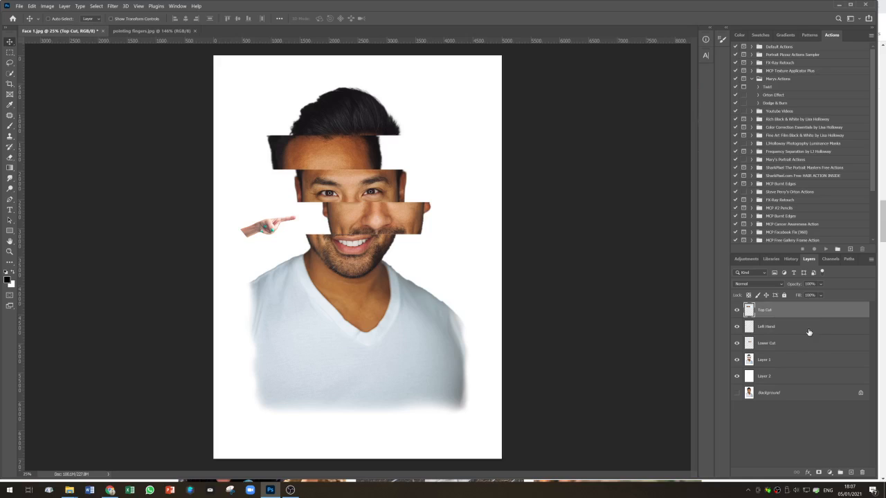
- Free-transform the Left Hand layer: enlarge it to about 190%, rotate it about 14°, place it pointing into the nose band, and commit
{"action": "left_click", "coordinate": [807, 331]}
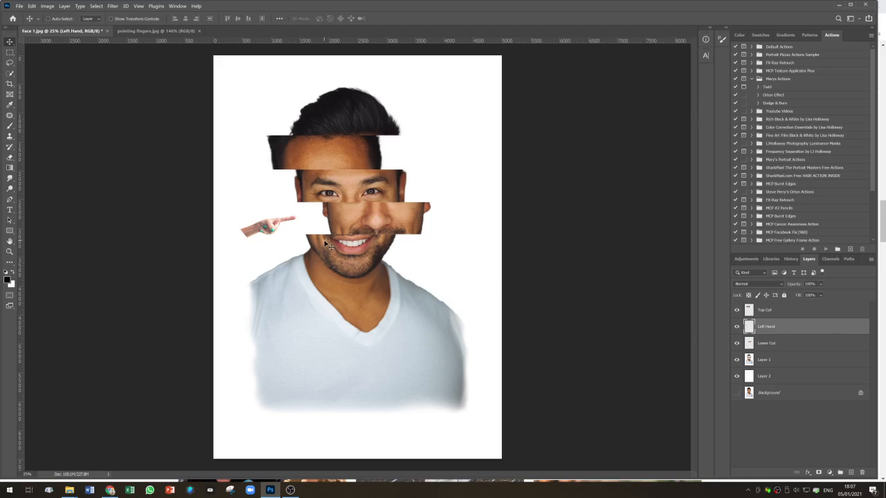
{"action": "key", "text": "ctrl+t"}
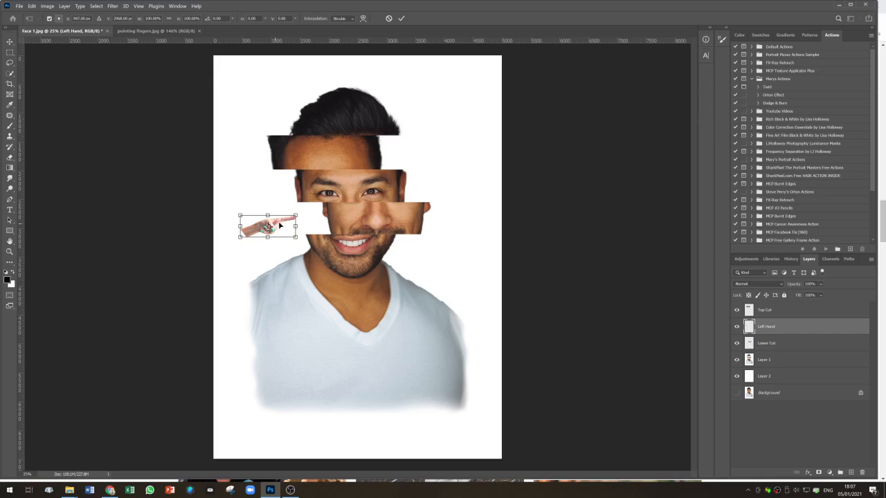
{"action": "left_click_drag", "start_coordinate": [296, 215], "coordinate": [318, 206]}
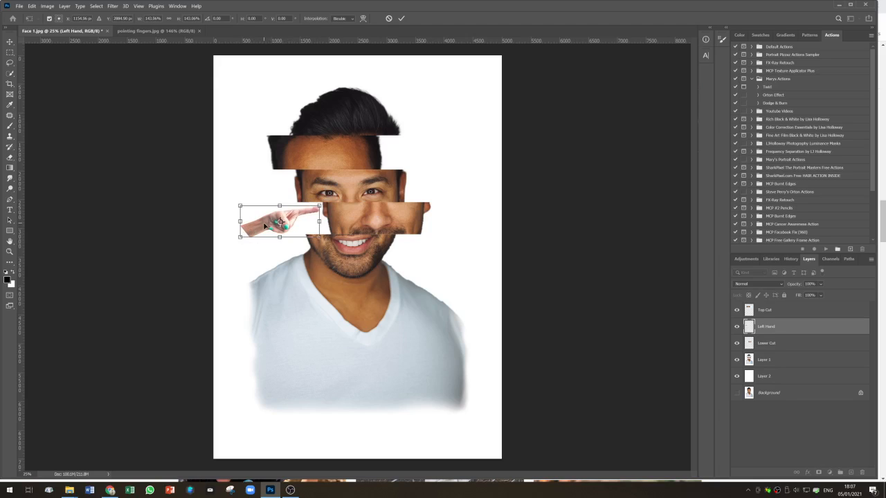
{"action": "left_click_drag", "start_coordinate": [265, 226], "coordinate": [255, 227]}
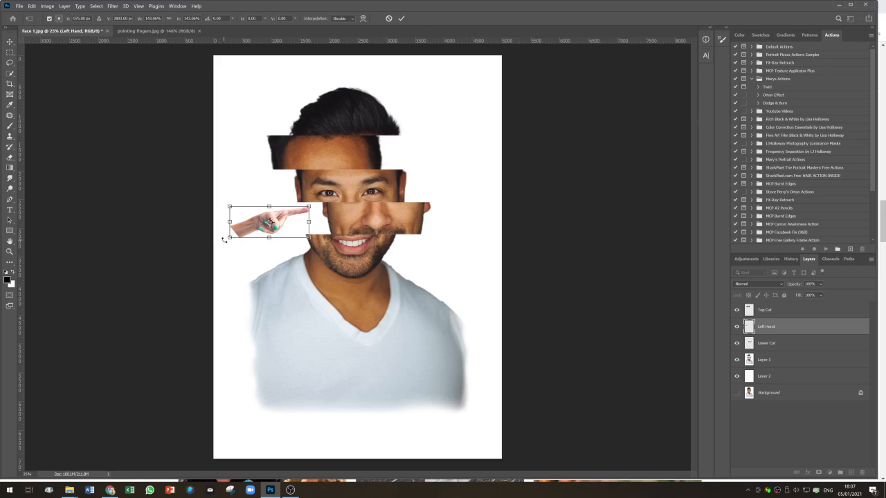
{"action": "left_click_drag", "start_coordinate": [224, 240], "coordinate": [221, 230]}
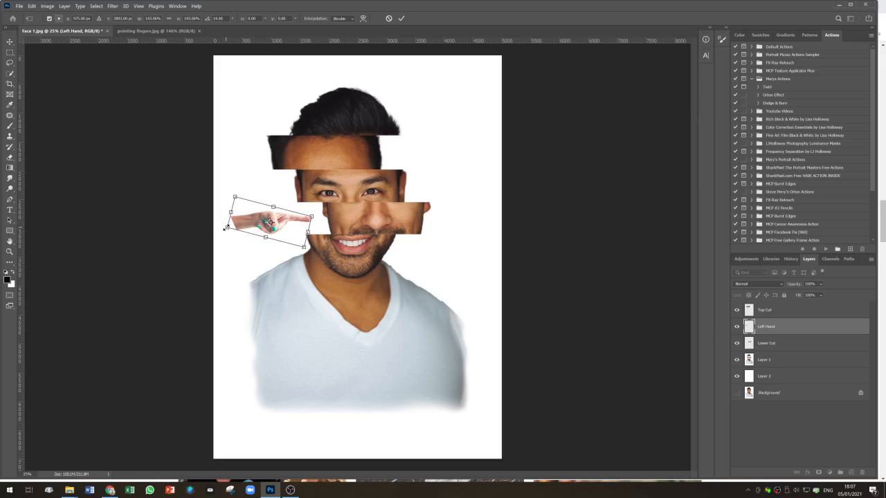
{"action": "left_click_drag", "start_coordinate": [226, 227], "coordinate": [214, 229]}
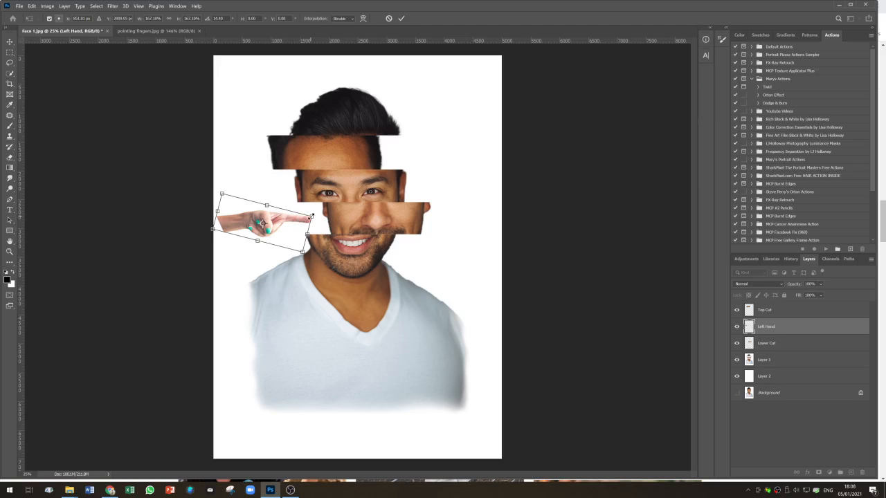
{"action": "left_click_drag", "start_coordinate": [313, 215], "coordinate": [326, 212]}
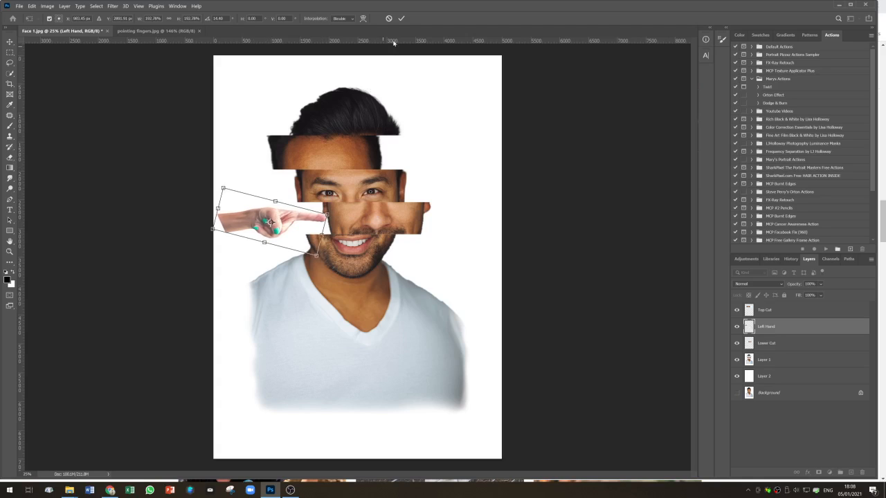
{"action": "left_click", "coordinate": [401, 19]}
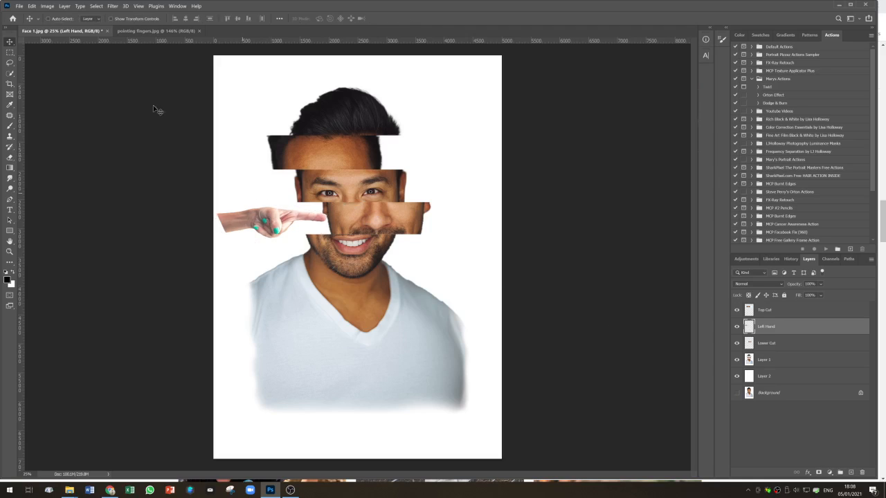
- Back in the pointing fingers image, deselect, quick-select the lower pointing hand, and drag it into the face document
{"action": "left_click", "coordinate": [144, 31]}
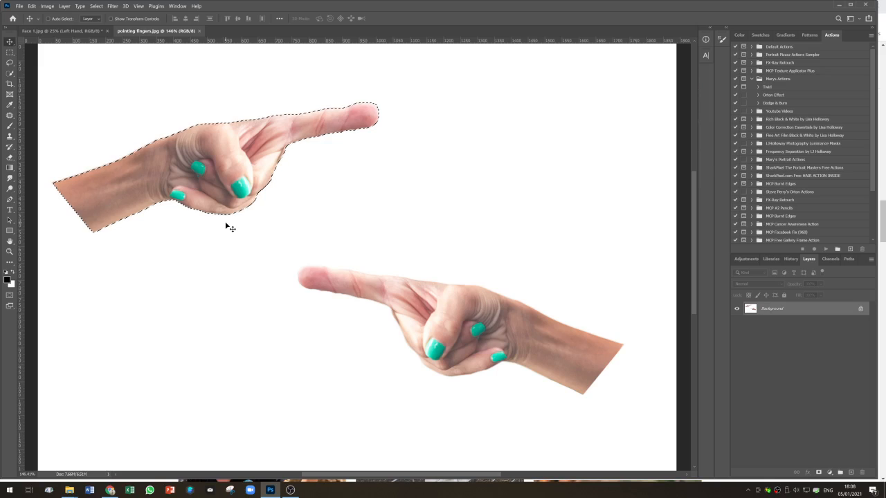
{"action": "key", "text": "ctrl+d"}
{"action": "left_click", "coordinate": [11, 73]}
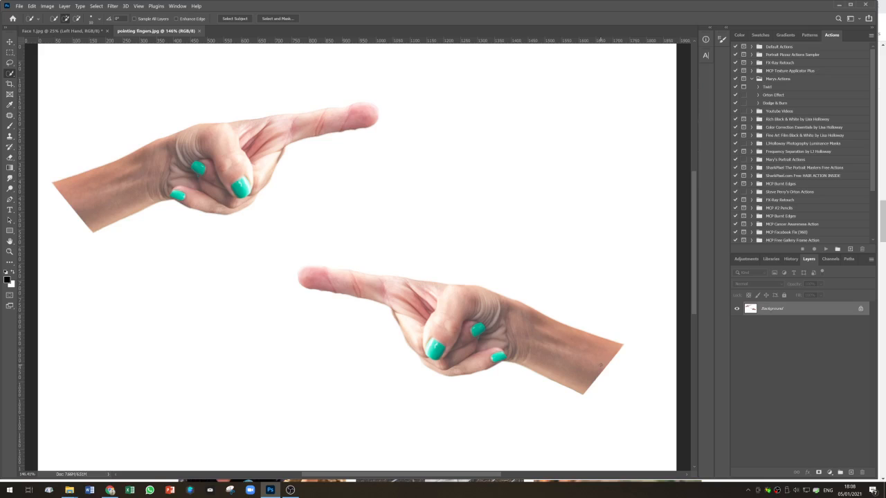
{"action": "left_click_drag", "start_coordinate": [601, 365], "coordinate": [474, 322]}
{"action": "left_click_drag", "start_coordinate": [422, 308], "coordinate": [322, 282]}
{"action": "key", "text": "v"}
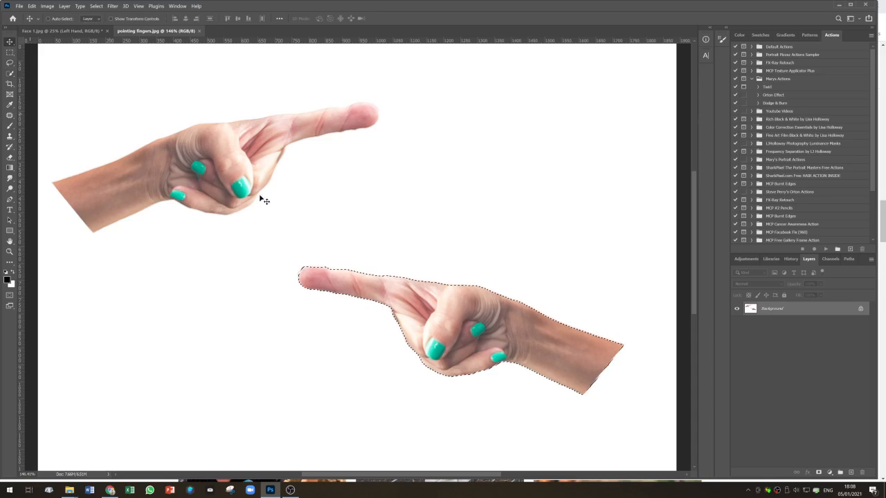
{"action": "left_click_drag", "start_coordinate": [450, 305], "coordinate": [467, 165]}
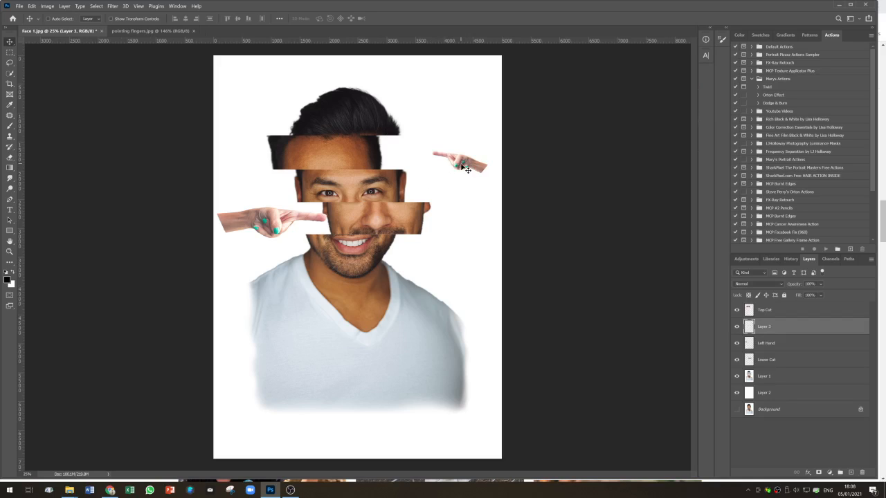
- Rename the new hand layer Right Hand
{"action": "double_click", "coordinate": [764, 327]}
{"action": "type", "text": "Right Hand"}
{"action": "key", "text": "Return"}
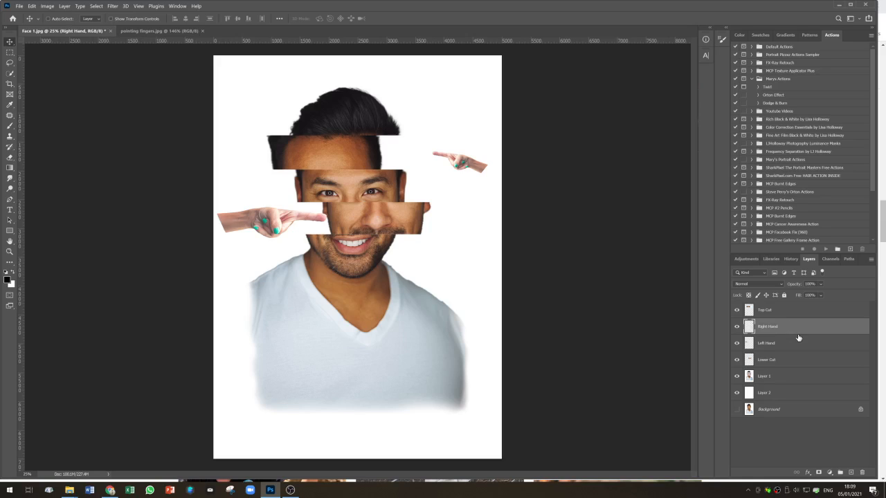
- Free-transform the Right Hand layer: rotate it, enlarge it to about 143%, move it beside the forehead slice, and commit
{"action": "key", "text": "ctrl+t"}
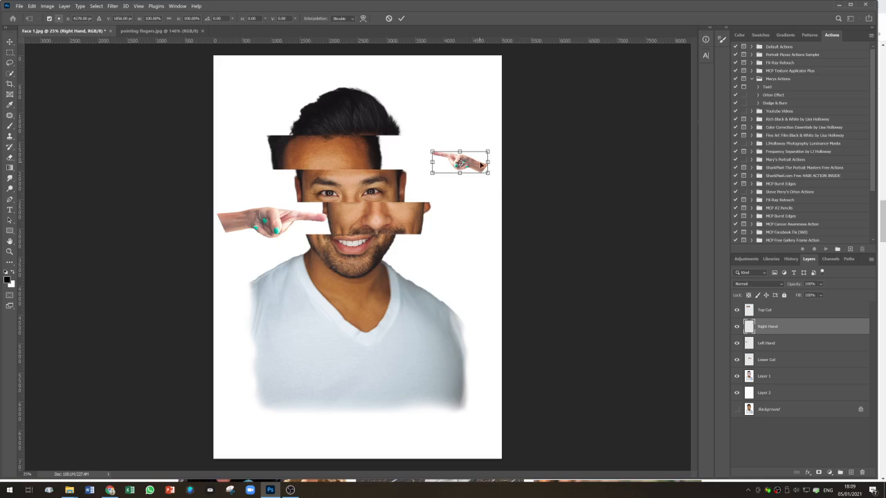
{"action": "mouse_move", "coordinate": [481, 163]}
{"action": "left_mouse_down"}
{"action": "mouse_move", "coordinate": [478, 147]}
{"action": "mouse_move", "coordinate": [471, 157]}
{"action": "mouse_move", "coordinate": [487, 161]}
{"action": "left_mouse_up"}
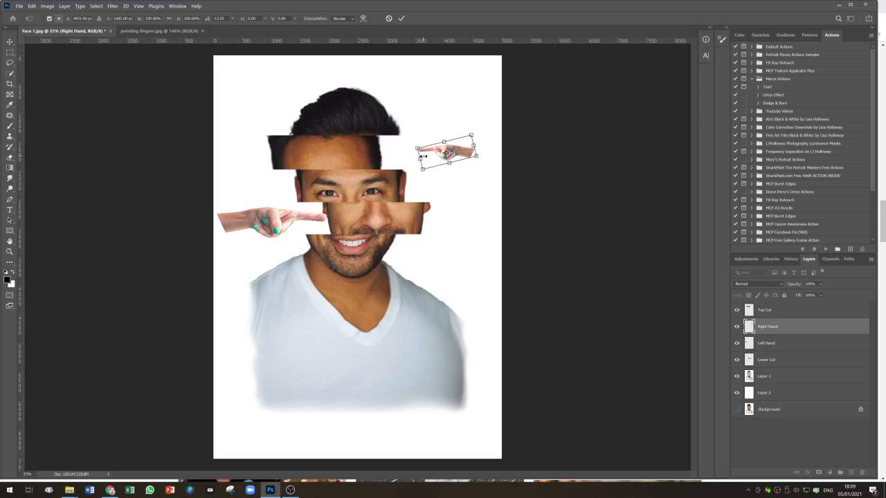
{"action": "left_click_drag", "start_coordinate": [417, 148], "coordinate": [389, 144]}
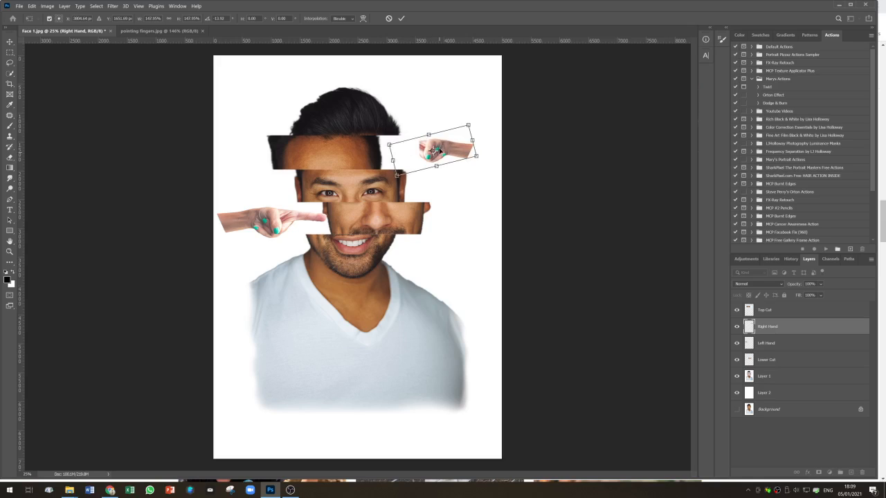
{"action": "left_click_drag", "start_coordinate": [447, 150], "coordinate": [449, 153]}
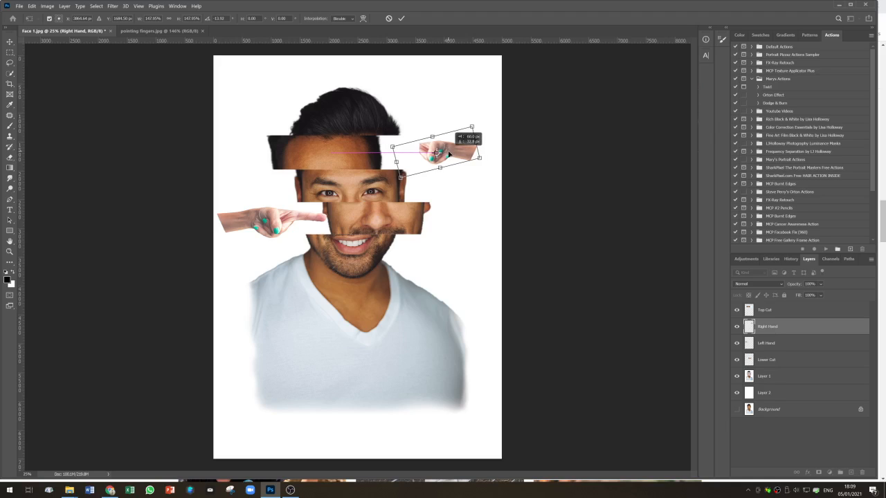
{"action": "left_click_drag", "start_coordinate": [448, 154], "coordinate": [448, 153]}
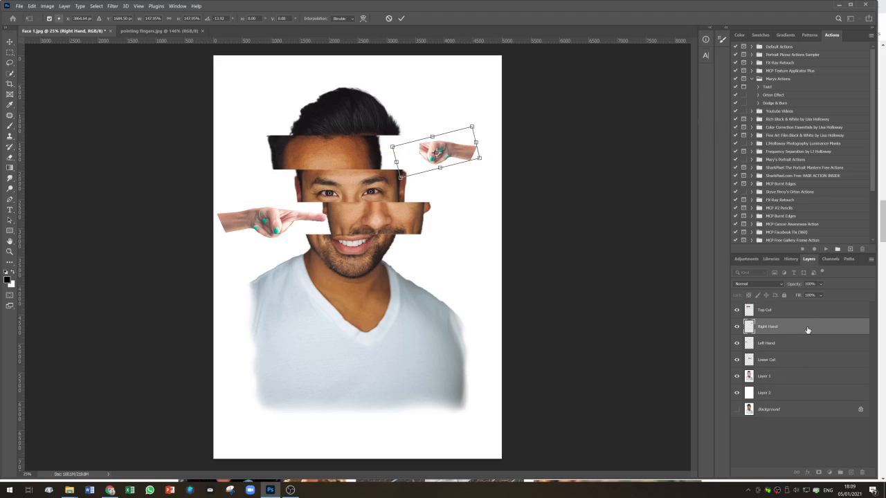
{"action": "key", "text": "Return"}
- Reorder layers so Right Hand sits at the top and Left Hand sits above Top Cut
{"action": "left_click_drag", "start_coordinate": [803, 330], "coordinate": [803, 309]}
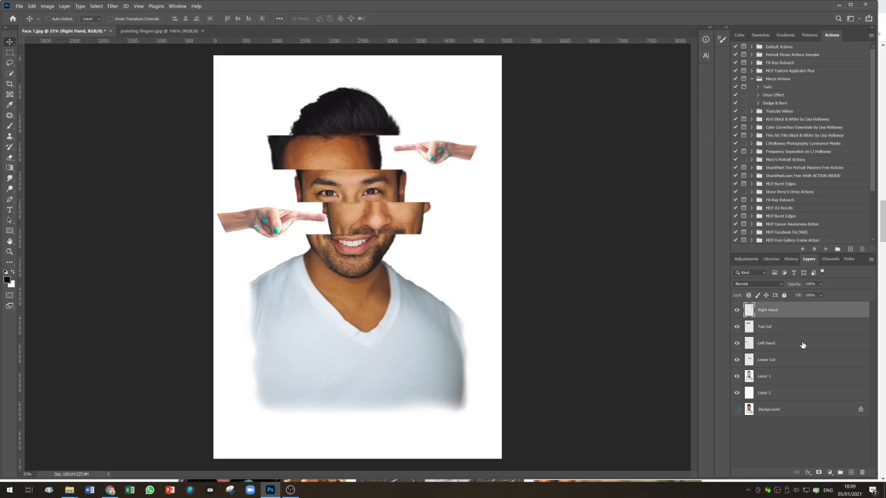
{"action": "left_click_drag", "start_coordinate": [798, 347], "coordinate": [797, 326]}
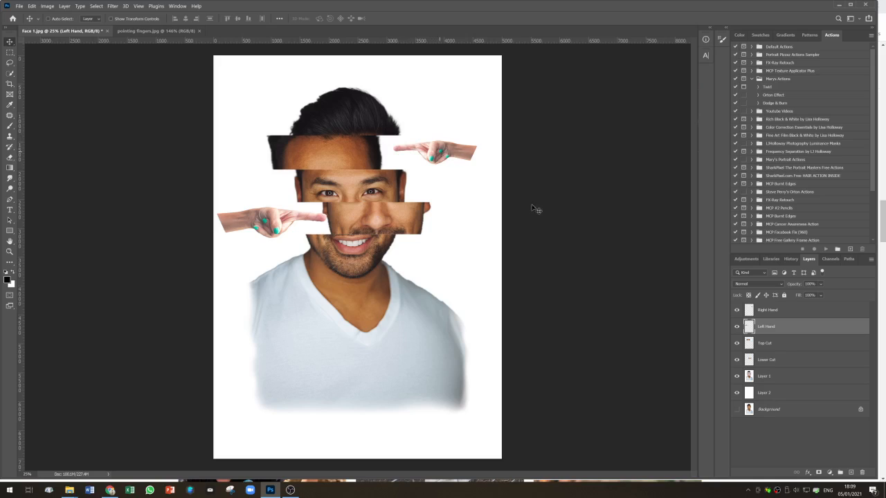
- Free-transform the Right Hand layer again, stretch it to about 120% so it overlaps the forehead slice, and commit
{"action": "left_click", "coordinate": [769, 313]}
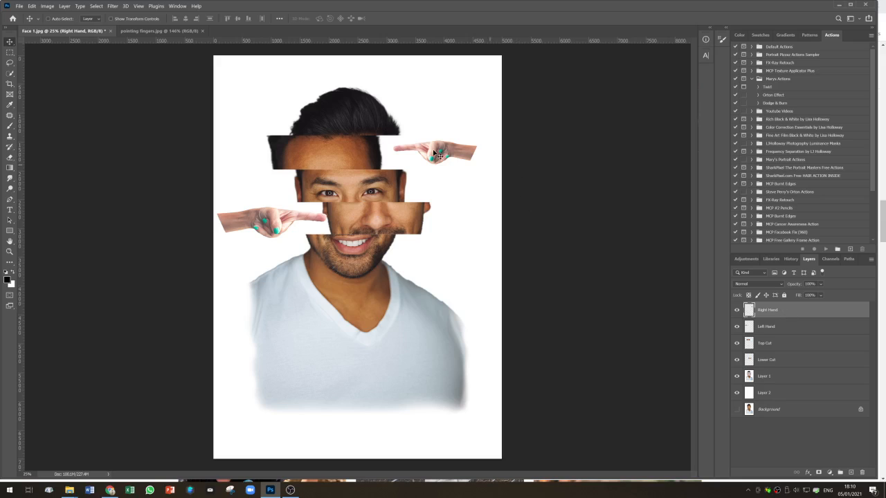
{"action": "key", "text": "ctrl+t"}
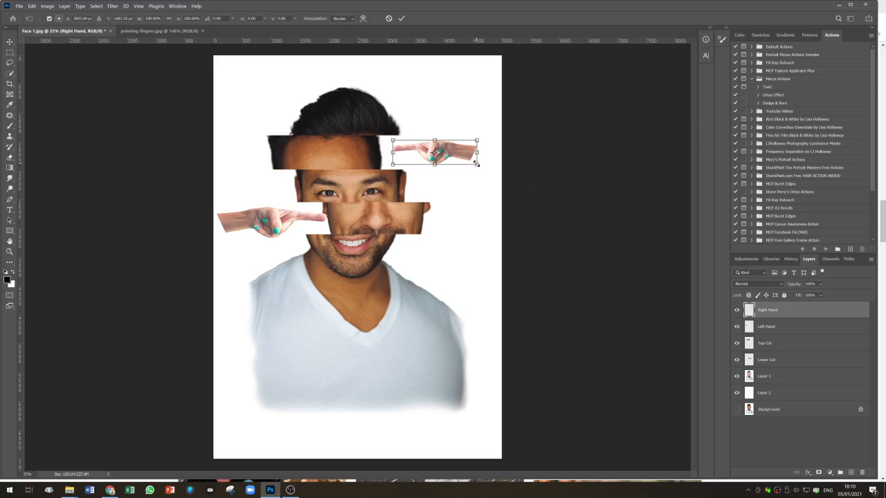
{"action": "left_click_drag", "start_coordinate": [477, 164], "coordinate": [489, 139]}
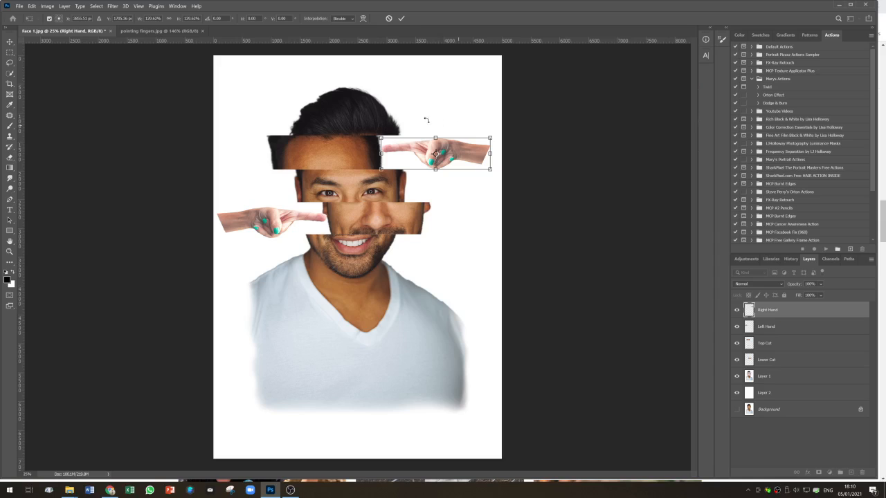
{"action": "left_click", "coordinate": [402, 20]}
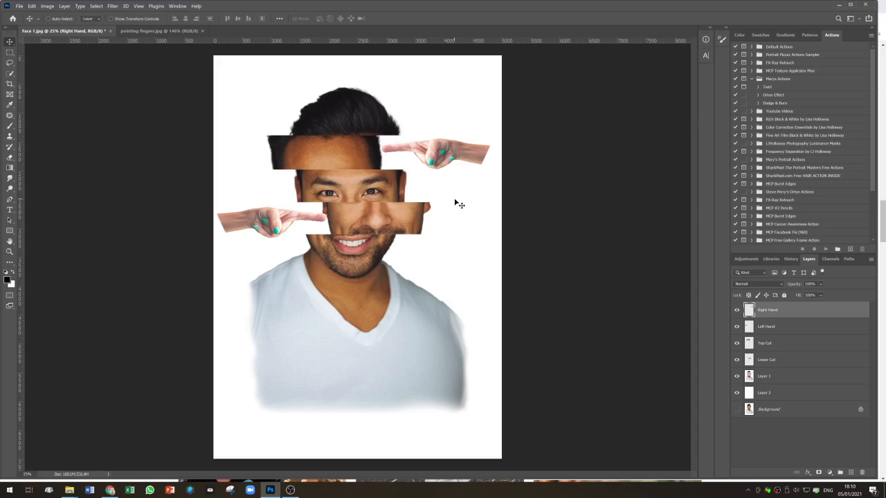
{"action": "left_click", "coordinate": [801, 329]}
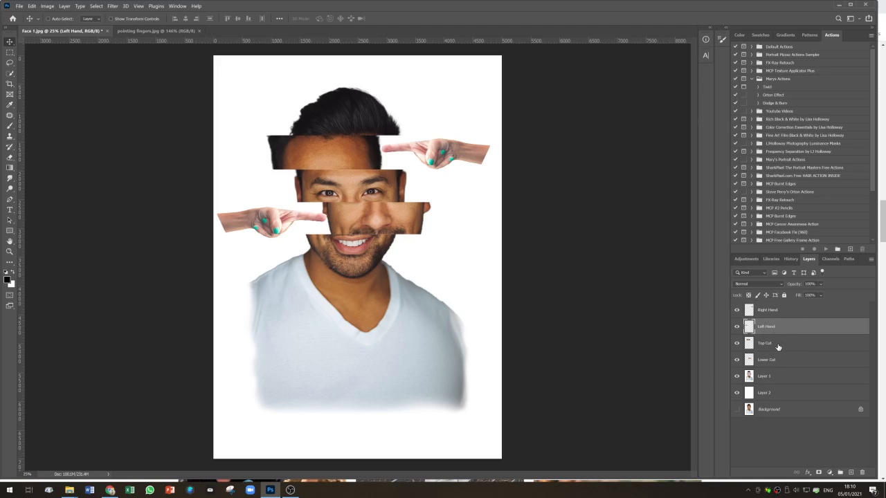
- Free-transform the Top Cut layer and nudge the forehead slice a few pixels sideways
{"action": "left_click", "coordinate": [781, 346]}
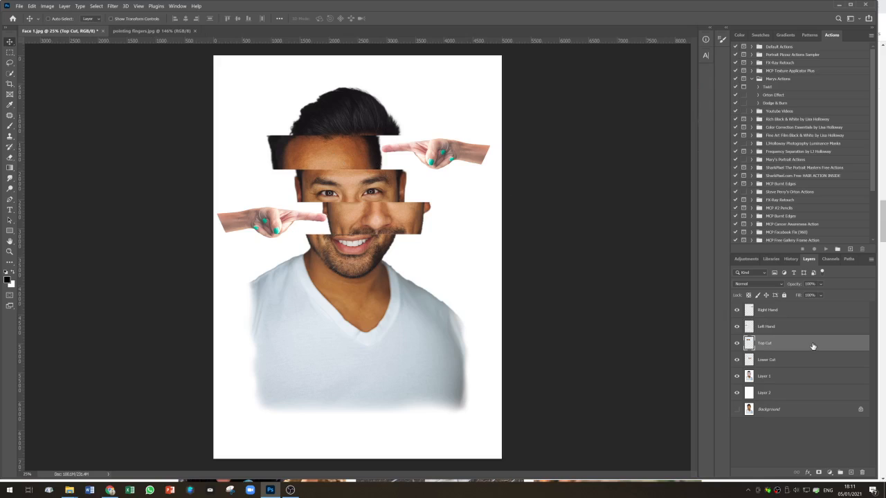
{"action": "key", "text": "ctrl+t"}
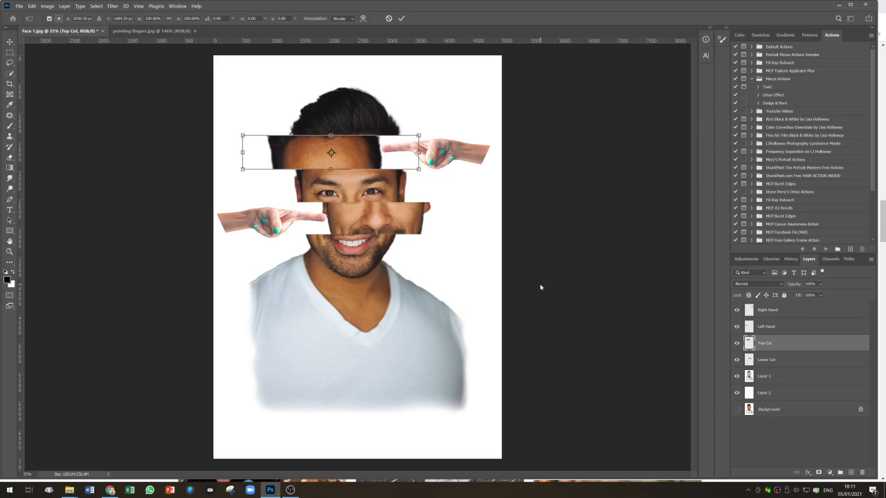
{"action": "key", "text": "Left"}
{"action": "key", "text": "Left"}
{"action": "key", "text": "Left"}
{"action": "key", "text": "Left"}
{"action": "key", "text": "Left"}
{"action": "key", "text": "Left"}
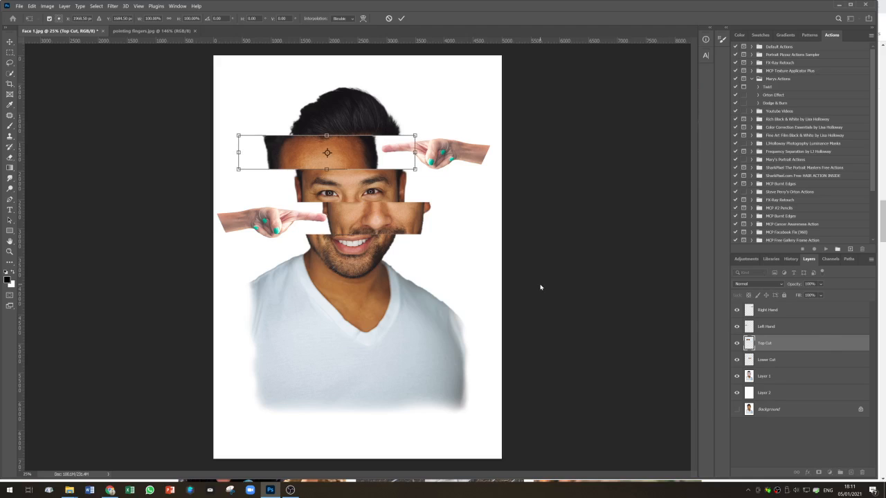
{"action": "key", "text": "Right"}
{"action": "key", "text": "Right"}
{"action": "key", "text": "Right"}
{"action": "key", "text": "Right"}
{"action": "key", "text": "Right"}
{"action": "key", "text": "Right"}
{"action": "key", "text": "Right"}
{"action": "key", "text": "Right"}
{"action": "key", "text": "Right"}
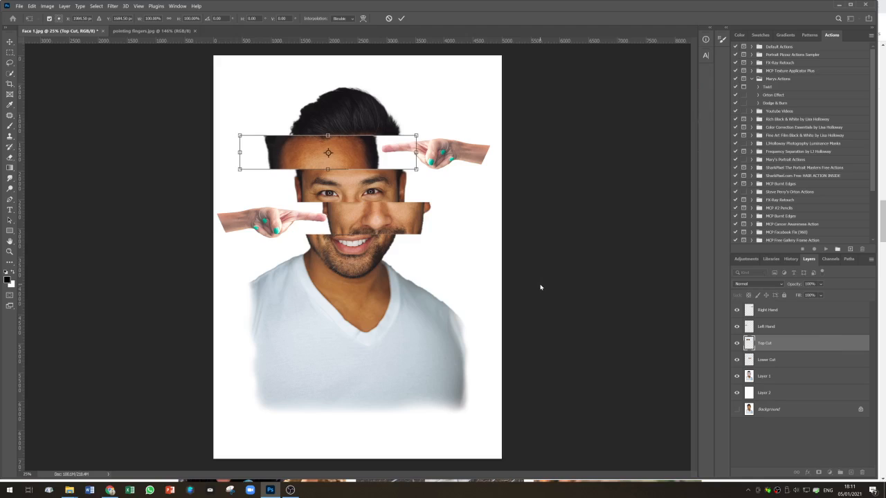
{"action": "key", "text": "Right"}
{"action": "key", "text": "Right"}
{"action": "key", "text": "Right"}
{"action": "key", "text": "Right"}
{"action": "key", "text": "Right"}
{"action": "key", "text": "Right"}
{"action": "key", "text": "Right"}
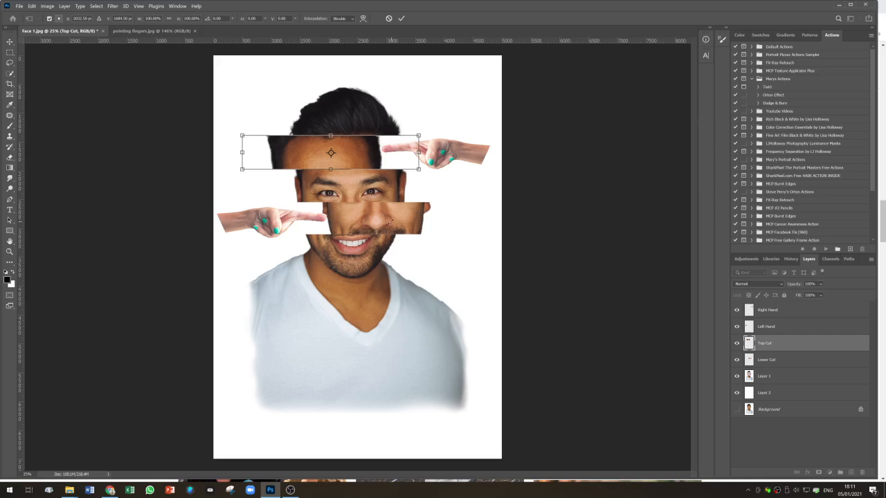
- Try nudging the Lower Cut slice sideways with Free Transform, returning it to its place, and commit
{"action": "left_click", "coordinate": [788, 365]}
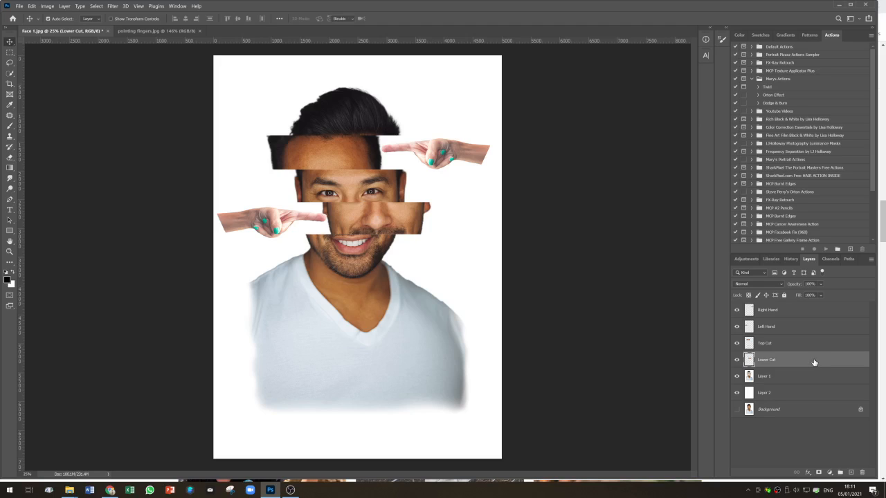
{"action": "key", "text": "ctrl+t"}
{"action": "key", "text": "shift+Right"}
{"action": "key", "text": "shift+Right"}
{"action": "key", "text": "shift+Right"}
{"action": "key", "text": "shift+Right"}
{"action": "key", "text": "shift+Right"}
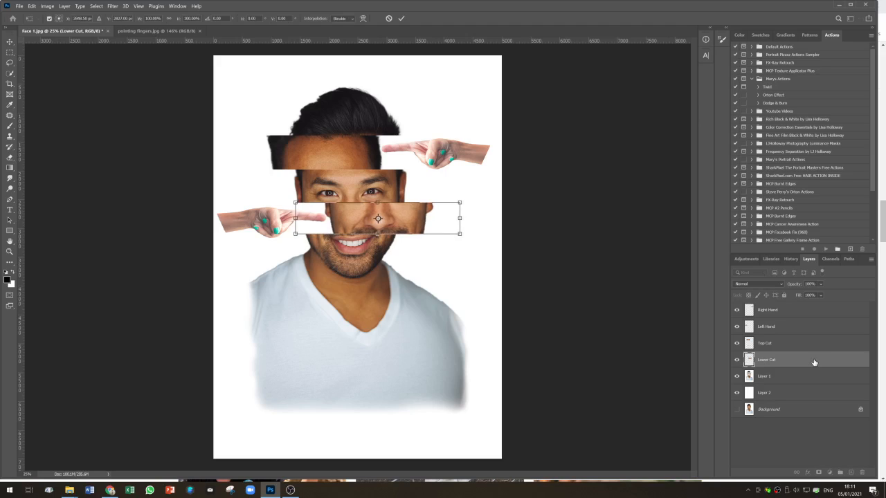
{"action": "key", "text": "shift+Left"}
{"action": "key", "text": "shift+Left"}
{"action": "key", "text": "shift+Left"}
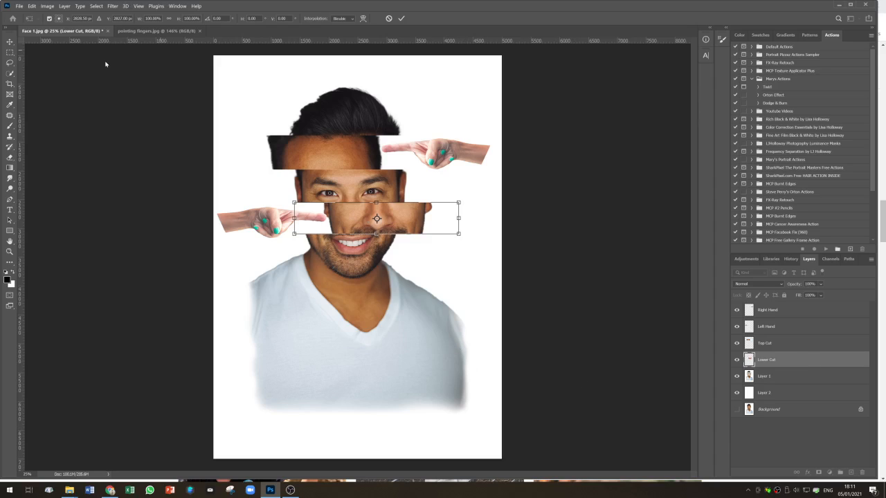
{"action": "key", "text": "Return"}
- Stamp all visible layers into a new merged layer and apply the Filter Gallery's Patchwork texture with square size 5 and relief 0
{"action": "left_click", "coordinate": [816, 313]}
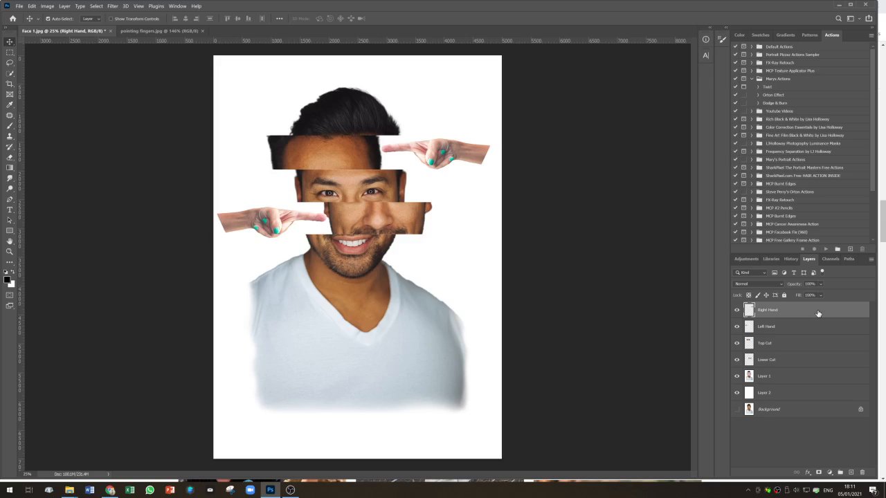
{"action": "key", "text": "ctrl+shift+alt+e"}
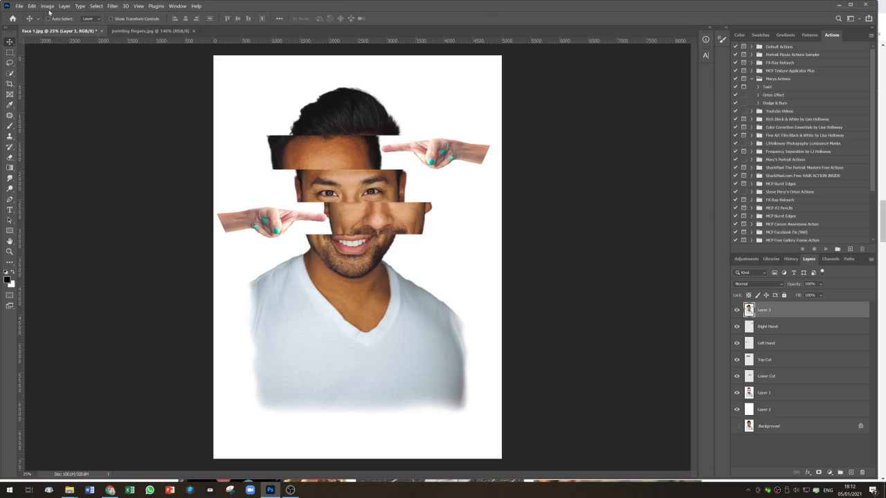
{"action": "left_click", "coordinate": [112, 7]}
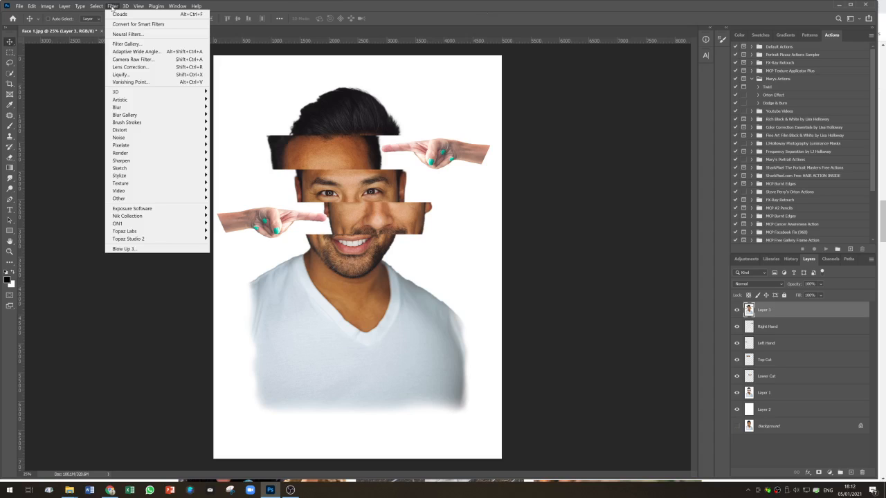
{"action": "left_click", "coordinate": [121, 45]}
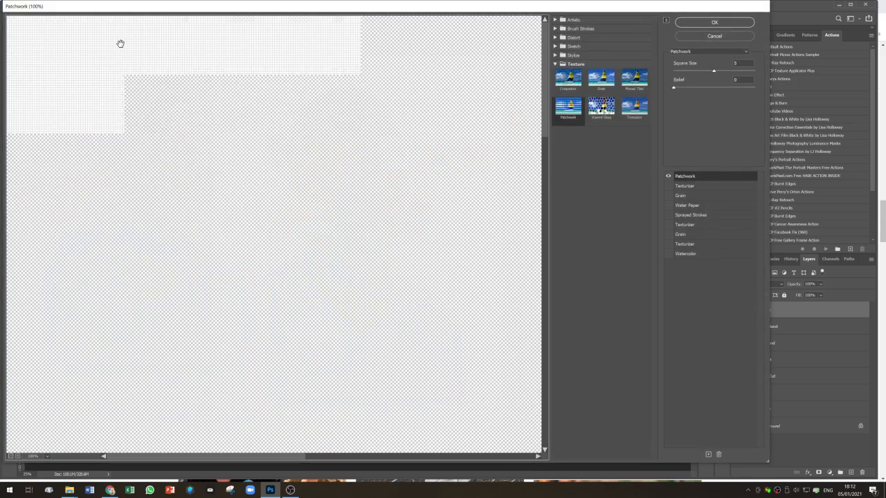
{"action": "left_click", "coordinate": [575, 67]}
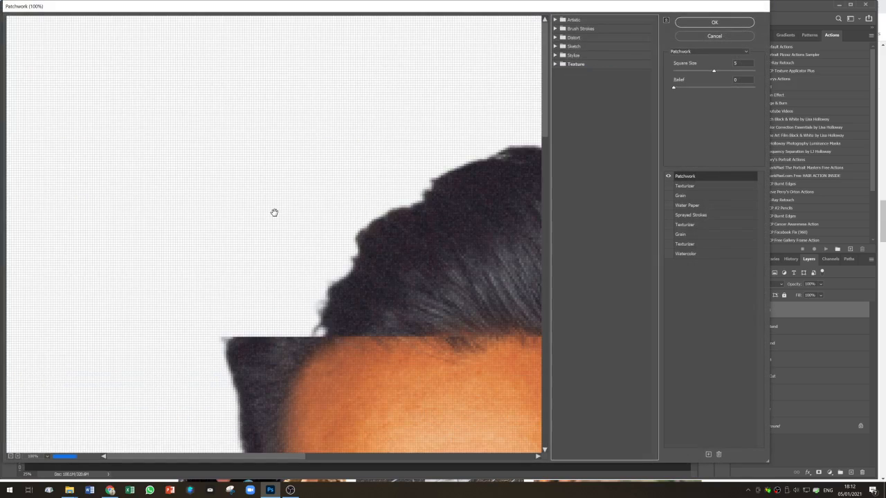
{"action": "scroll", "coordinate": [274, 214], "scroll_direction": "down", "scroll_amount": 6}
{"action": "scroll", "coordinate": [272, 214], "scroll_direction": "down", "scroll_amount": 6}
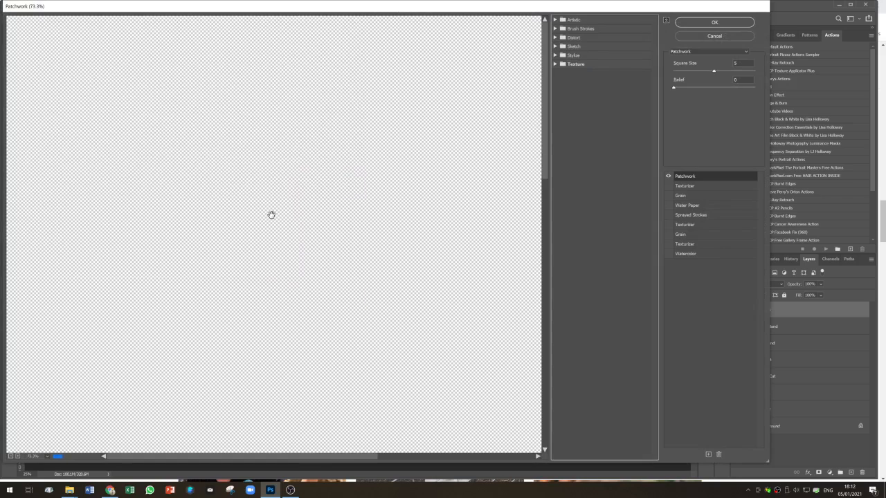
{"action": "scroll", "coordinate": [271, 215], "scroll_direction": "down", "scroll_amount": 4}
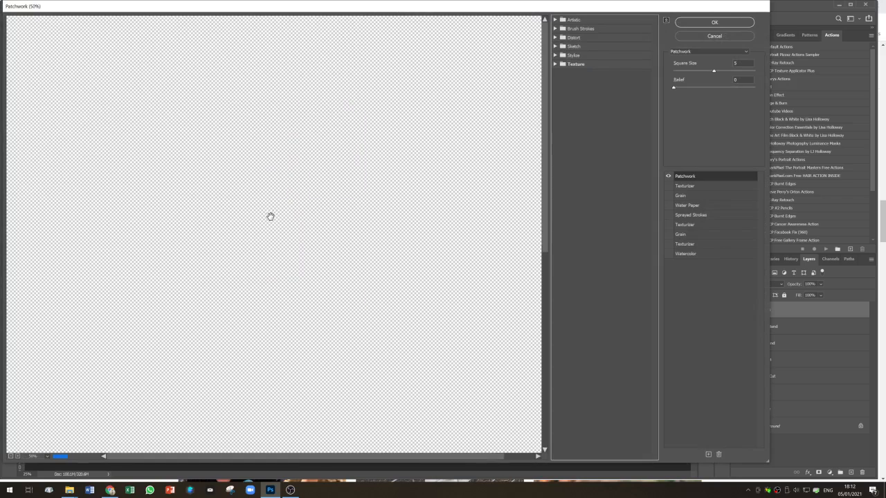
{"action": "scroll", "coordinate": [326, 229], "scroll_direction": "down", "scroll_amount": 1}
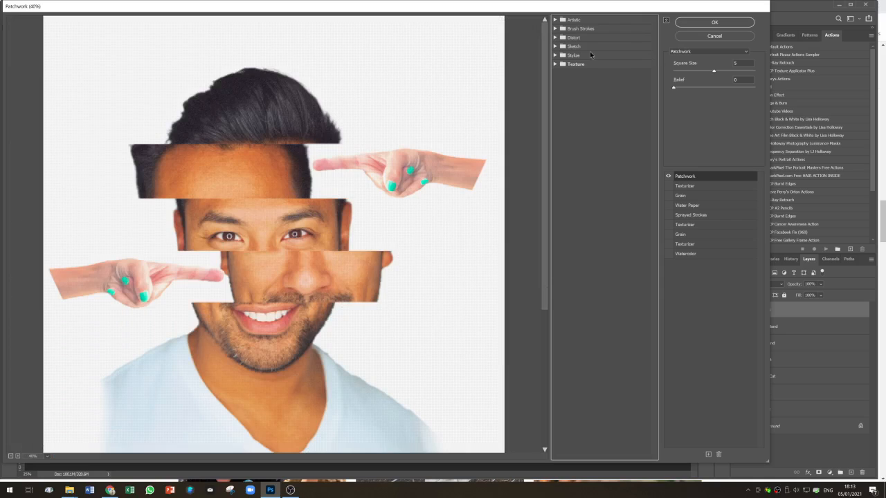
{"action": "left_click", "coordinate": [556, 64]}
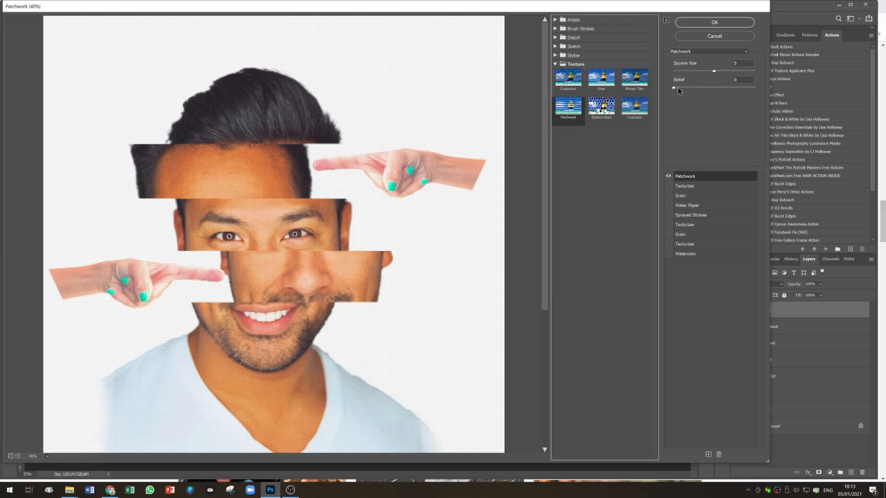
{"action": "left_click", "coordinate": [742, 24]}
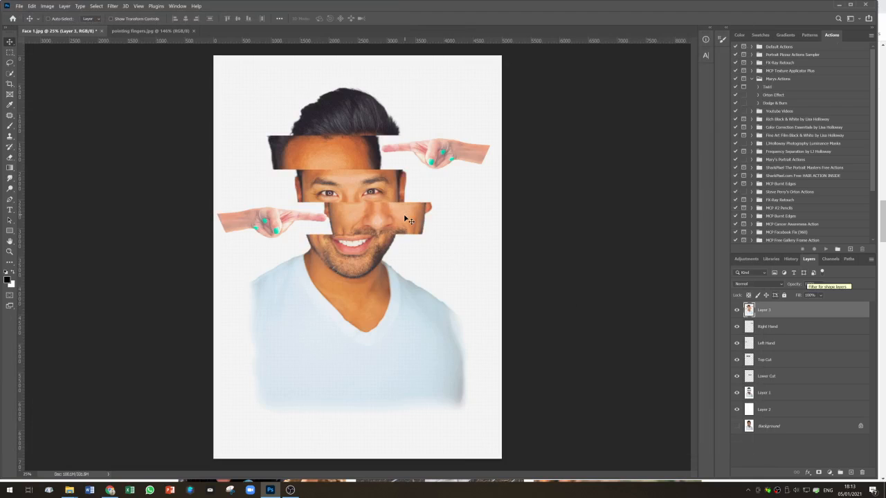
- Lower the merged texture layer's opacity to about 42%
{"action": "scroll", "coordinate": [402, 219], "scroll_direction": "up", "scroll_amount": 3}
{"action": "scroll", "coordinate": [400, 220], "scroll_direction": "up", "scroll_amount": 1}
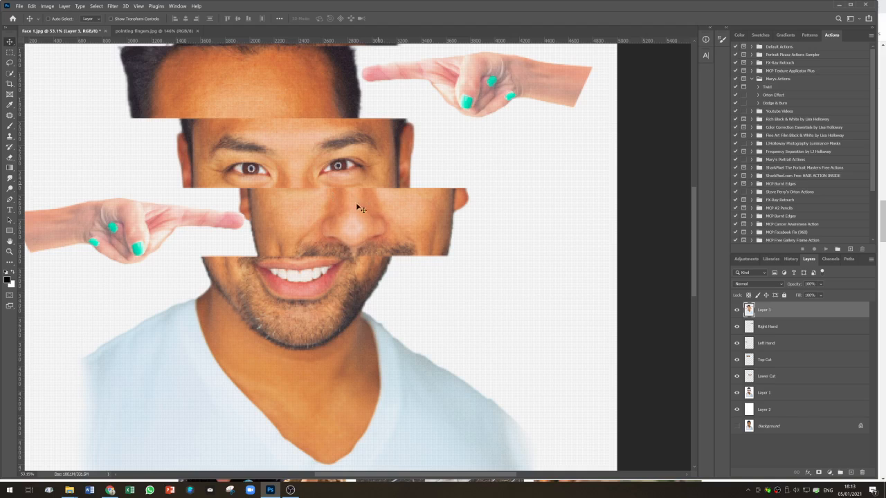
{"action": "left_click", "coordinate": [821, 285]}
{"action": "left_click_drag", "start_coordinate": [803, 288], "coordinate": [773, 287]}
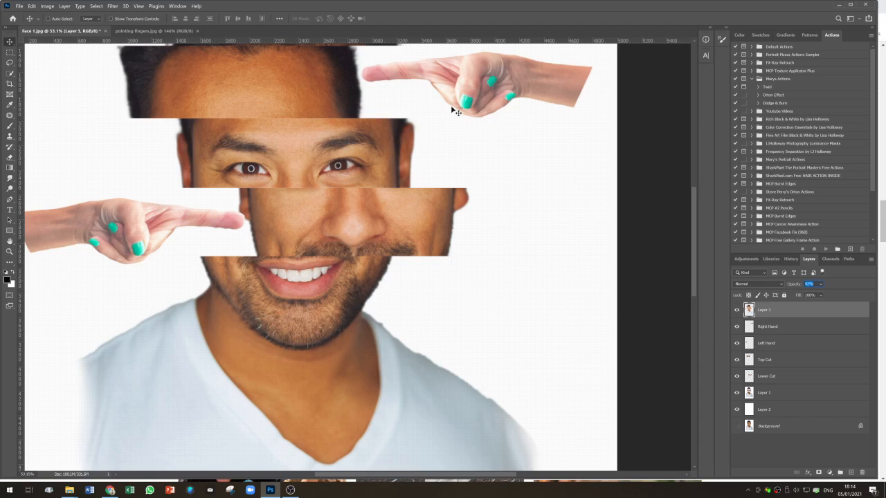
- Add a Gradient Map adjustment layer above Right Hand using the black-to-white Foreground to Background gradient
{"action": "left_click", "coordinate": [821, 327]}
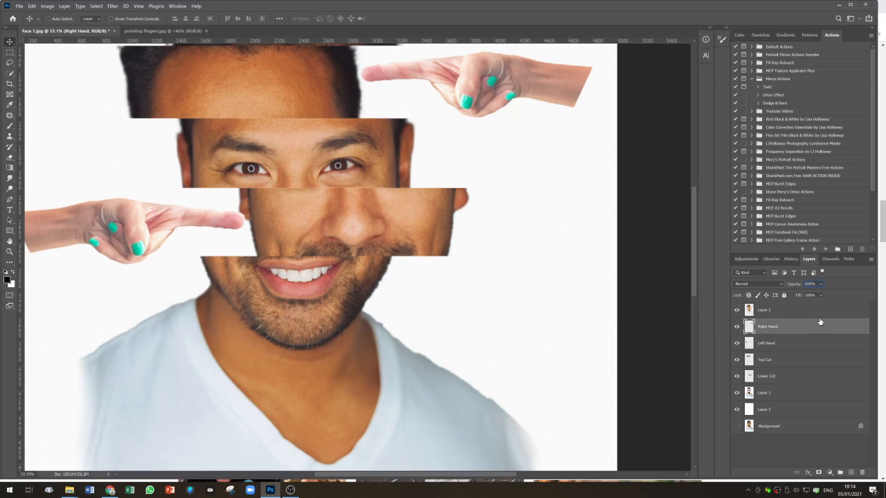
{"action": "left_click", "coordinate": [829, 473]}
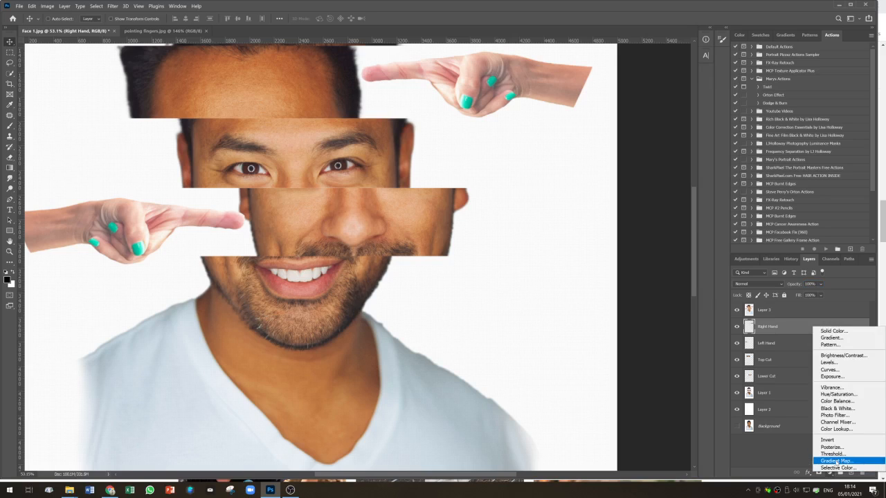
{"action": "left_click", "coordinate": [839, 461]}
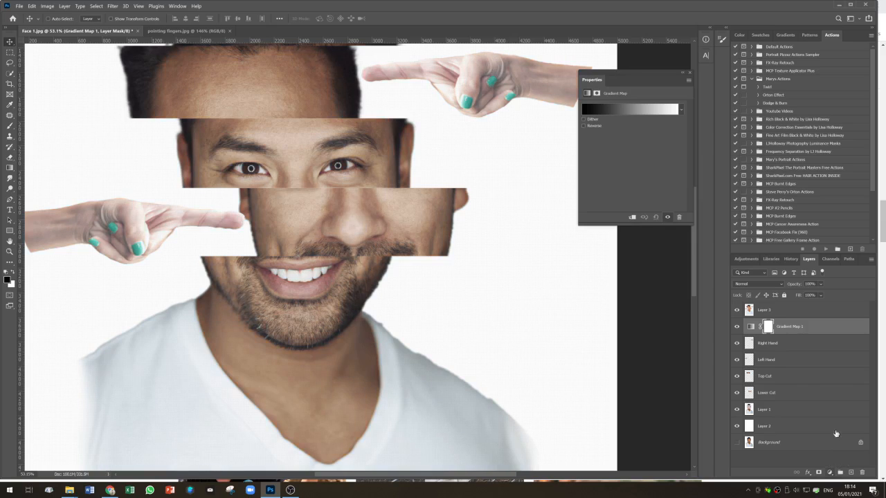
{"action": "left_click", "coordinate": [626, 111]}
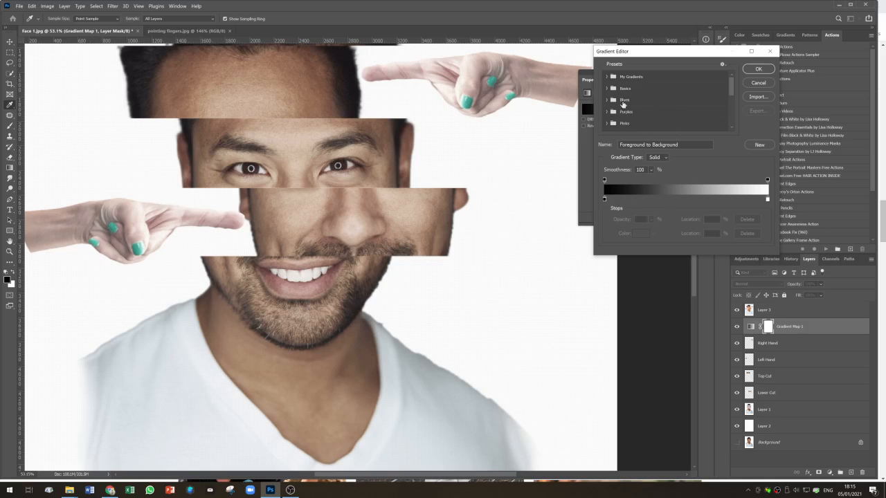
{"action": "left_click", "coordinate": [608, 89]}
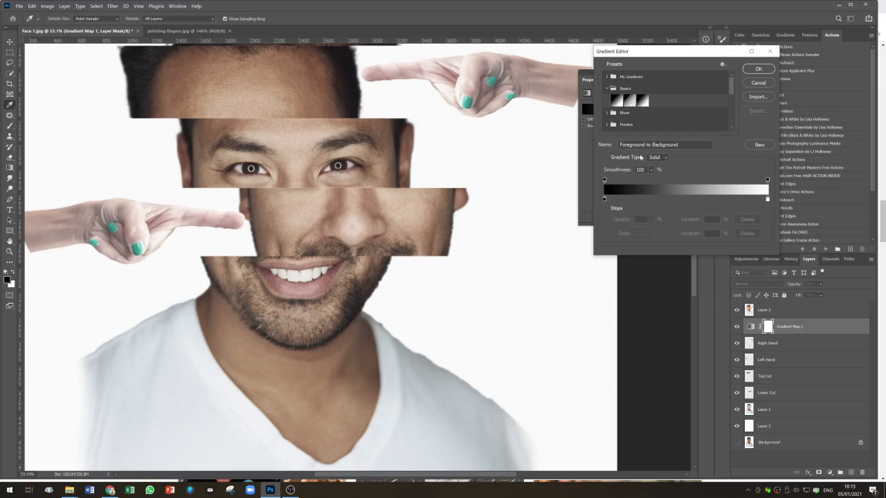
{"action": "left_click", "coordinate": [758, 70]}
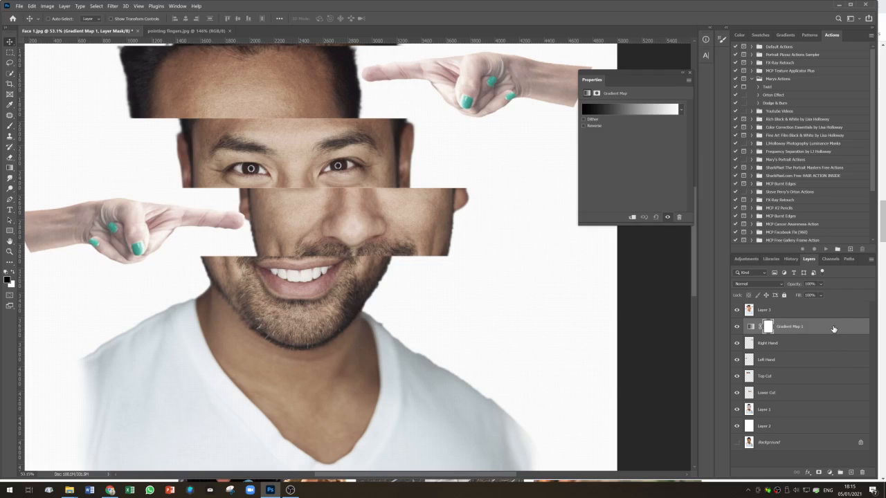
- Move the Gradient Map layer to the top of the layer stack so the whole collage turns black and white
{"action": "left_click_drag", "start_coordinate": [833, 329], "coordinate": [832, 308]}
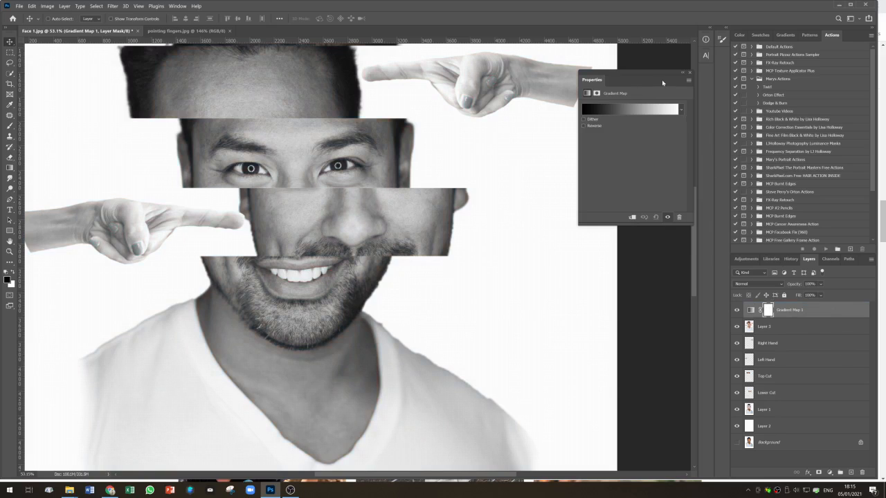
{"action": "left_click", "coordinate": [689, 74]}
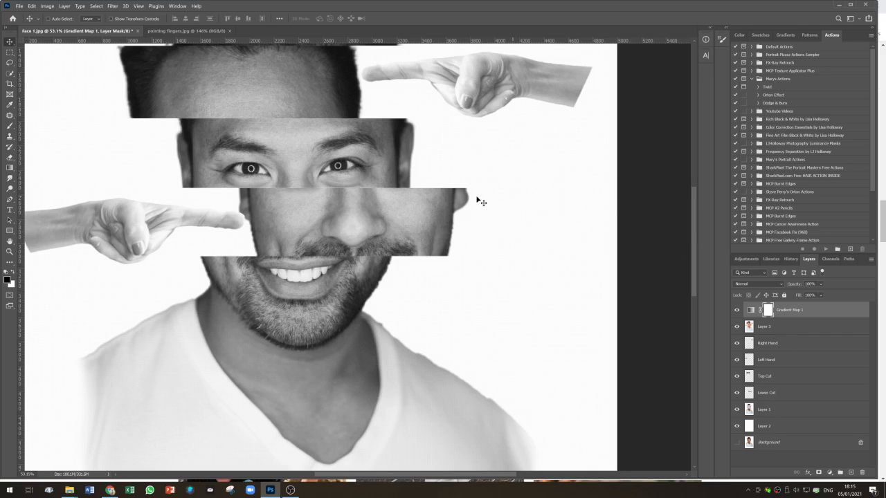
{"action": "scroll", "coordinate": [477, 200], "scroll_direction": "down", "scroll_amount": 4}
{"action": "scroll", "coordinate": [443, 209], "scroll_direction": "down", "scroll_amount": 1}
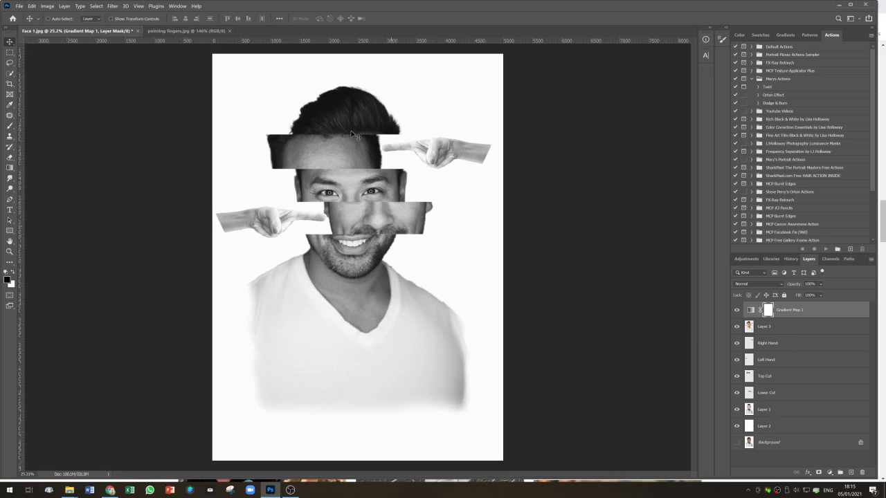